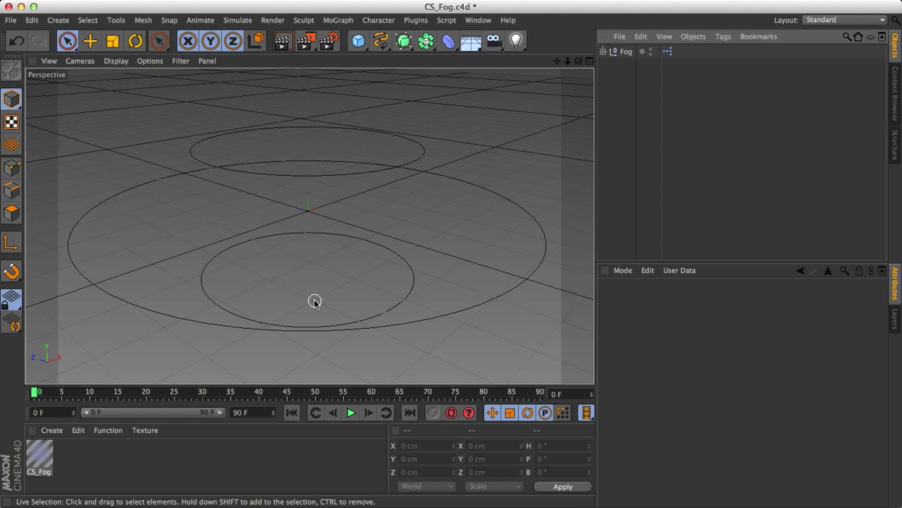
- Switch to Finder and browse the CSTools_r12 folder's scene files
key("super+Tab")
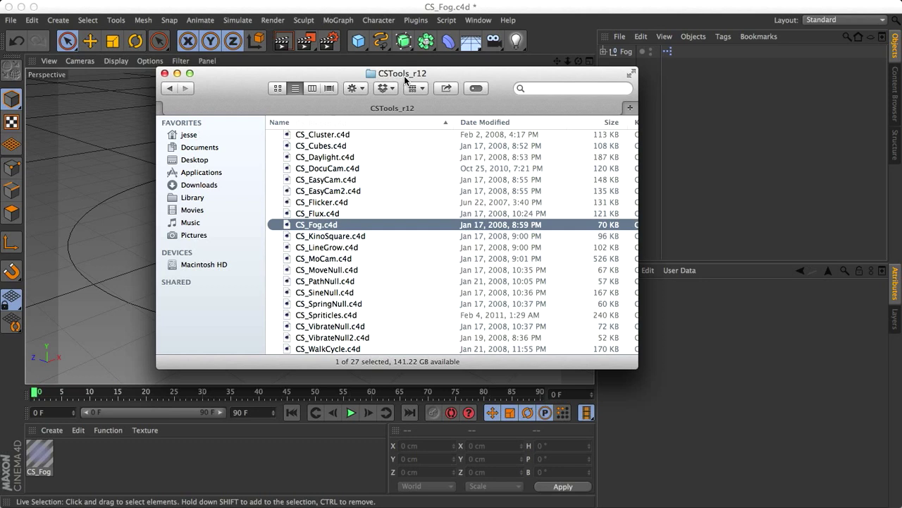
left_click_drag(269, 90, 302, 81)
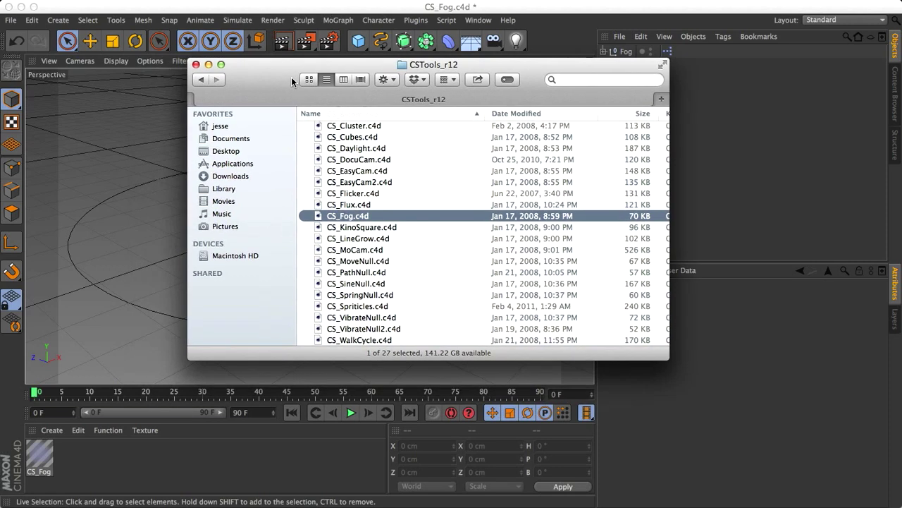
scroll(410, 240, "up", 3)
scroll(411, 240, "down", 3)
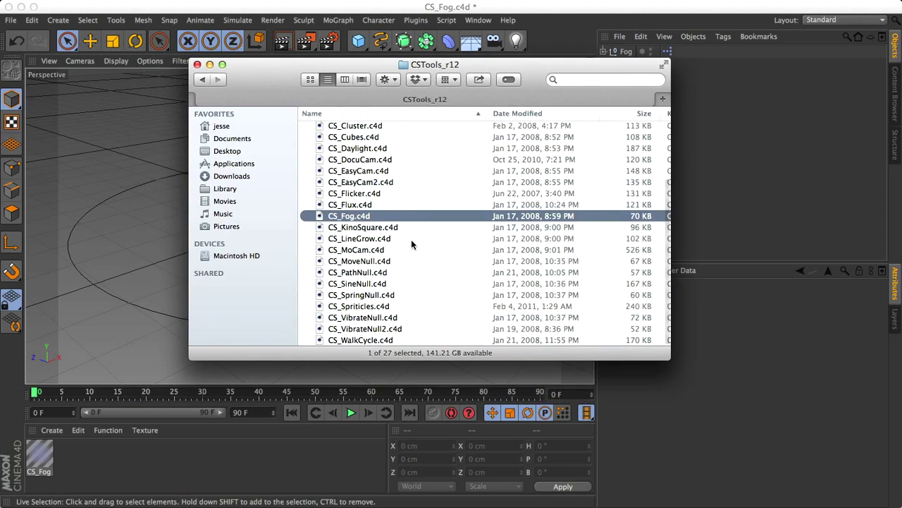
scroll(331, 296, "up", 3)
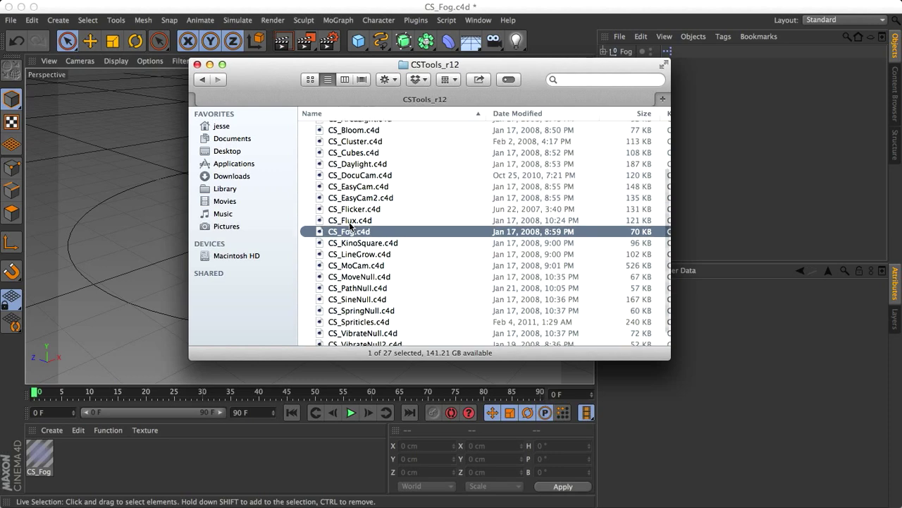
- Expand and collapse CS_Examples, then select the CS_Fog.c4d file
left_click(306, 139)
left_click(306, 140)
left_click(336, 130)
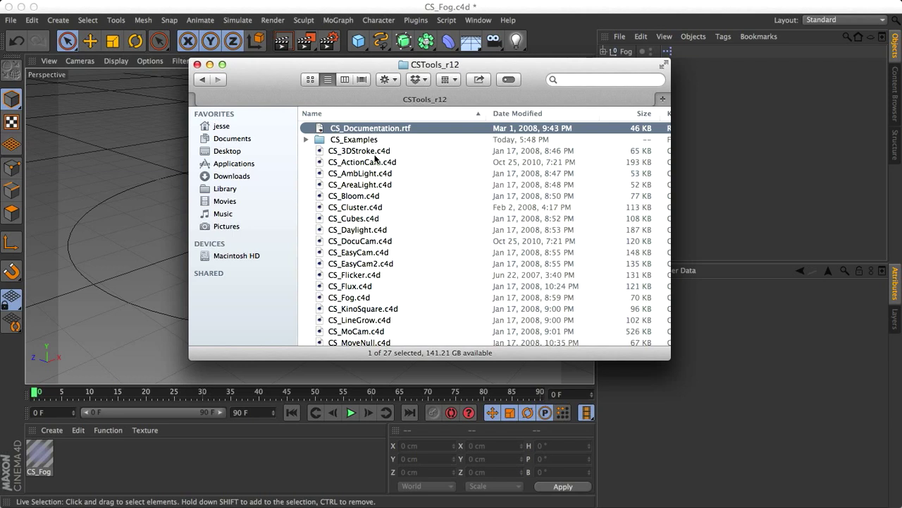
scroll(370, 160, "down", 4)
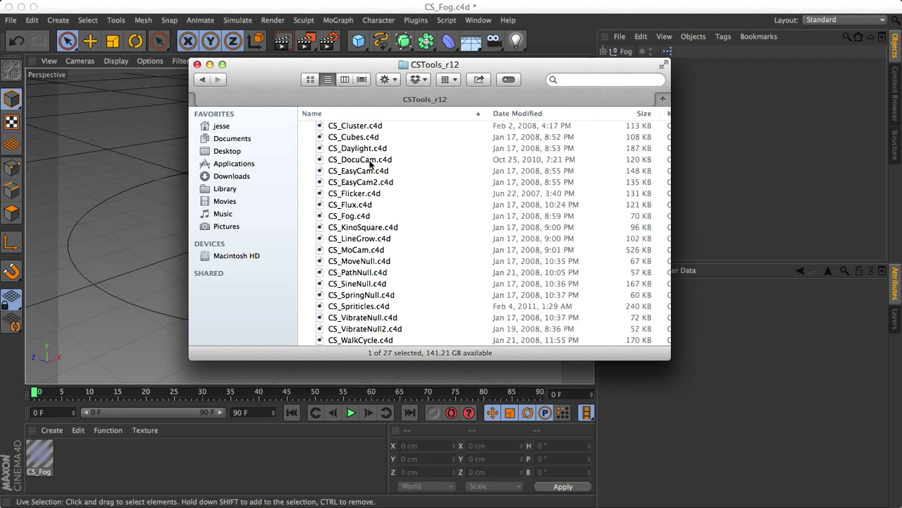
left_click(355, 217)
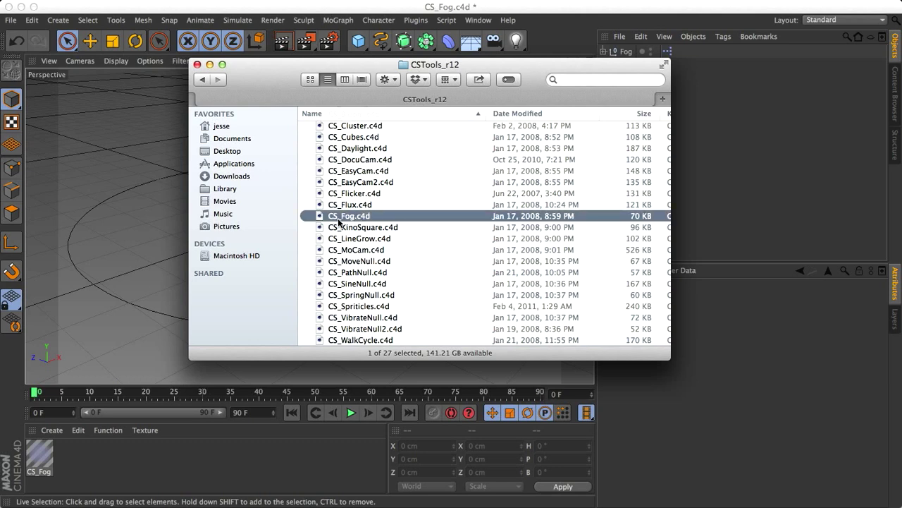
- Back in Cinema 4D, select the Fog null and orbit the view down to eye level
left_click(707, 153)
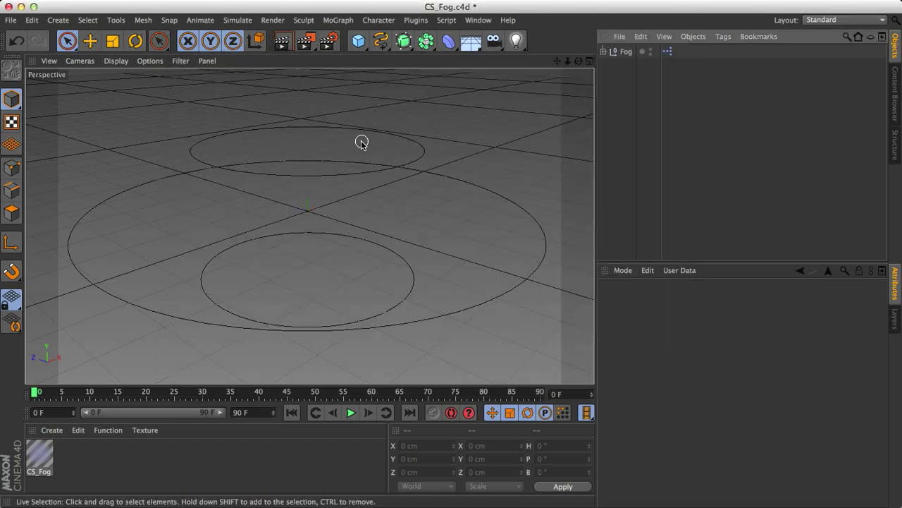
left_click(624, 52)
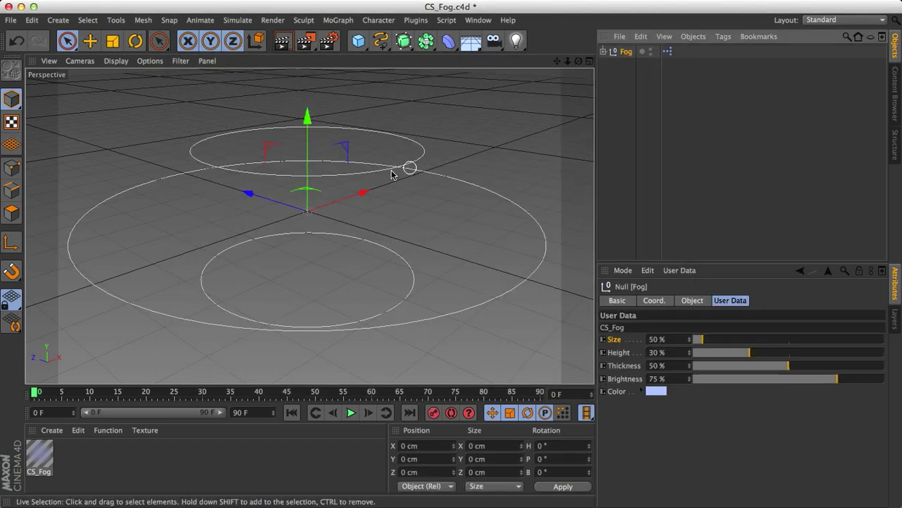
left_click_drag(318, 276, 253, 308, "alt")
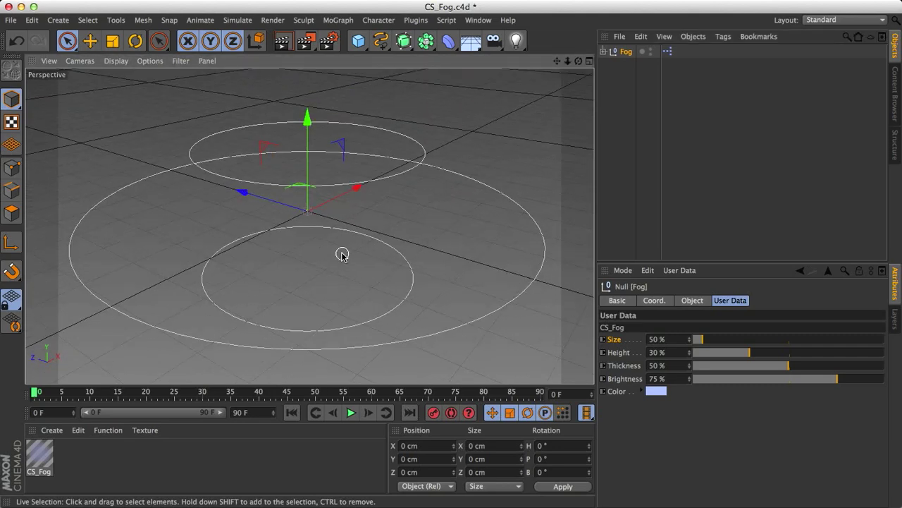
left_click_drag(341, 255, 316, 255, "alt")
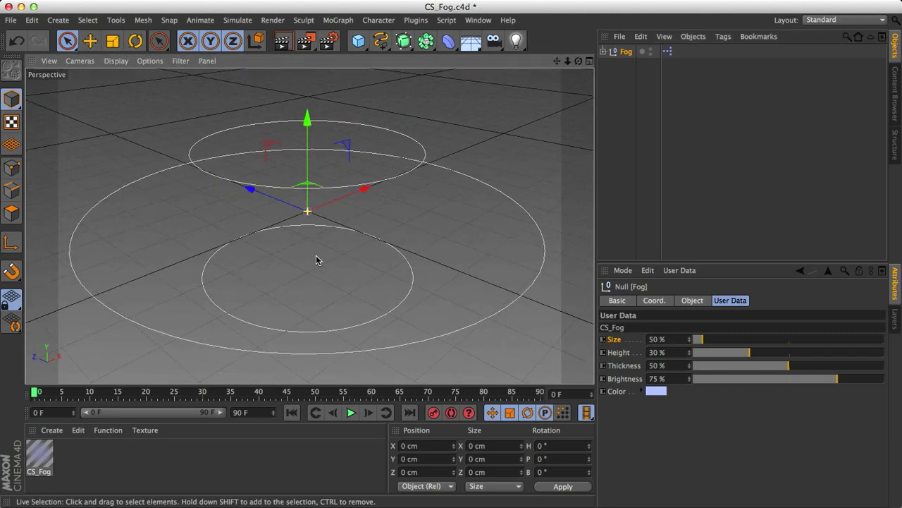
- Add a Floor and a Cube, then Ctrl-drag a copy Cube.1 out to X 4373.212, Z 3938.977 cm
left_click(473, 47)
left_click(359, 41)
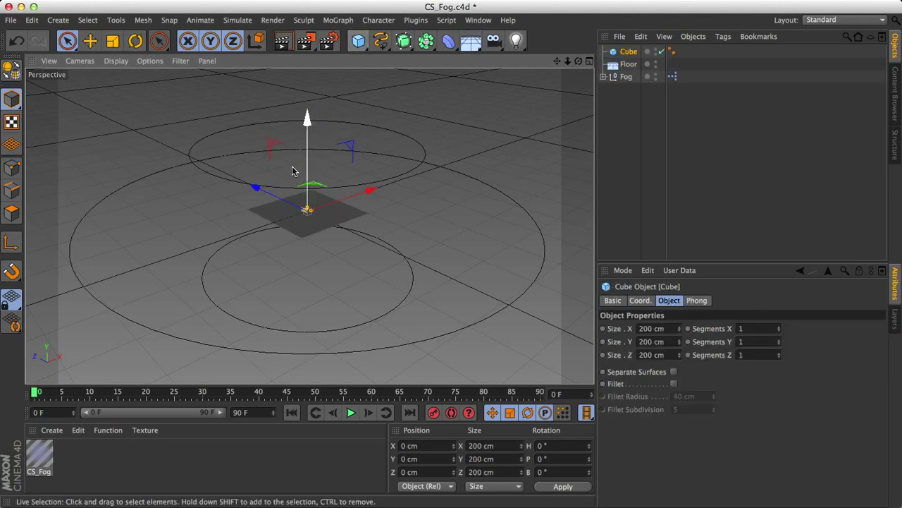
scroll(287, 185, "up", 10)
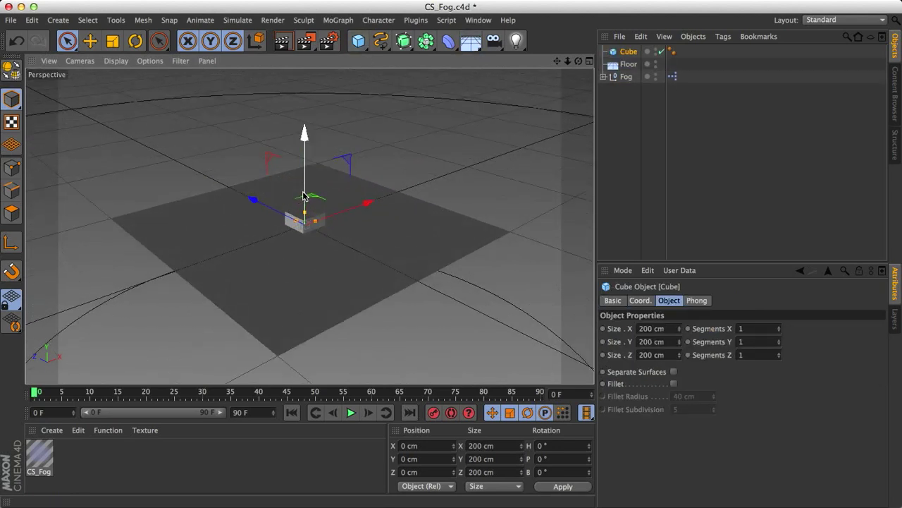
left_click_drag(304, 196, 354, 71)
scroll(363, 141, "up", 10)
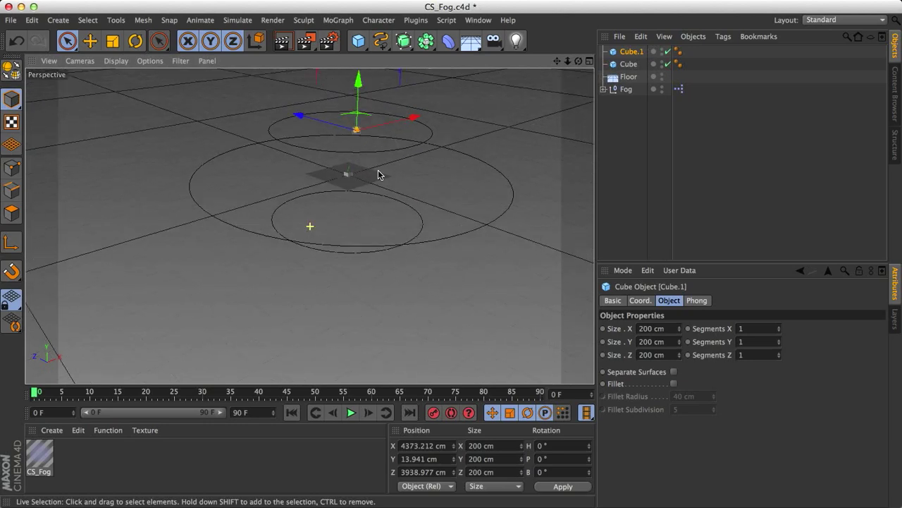
scroll(359, 204, "up", 5)
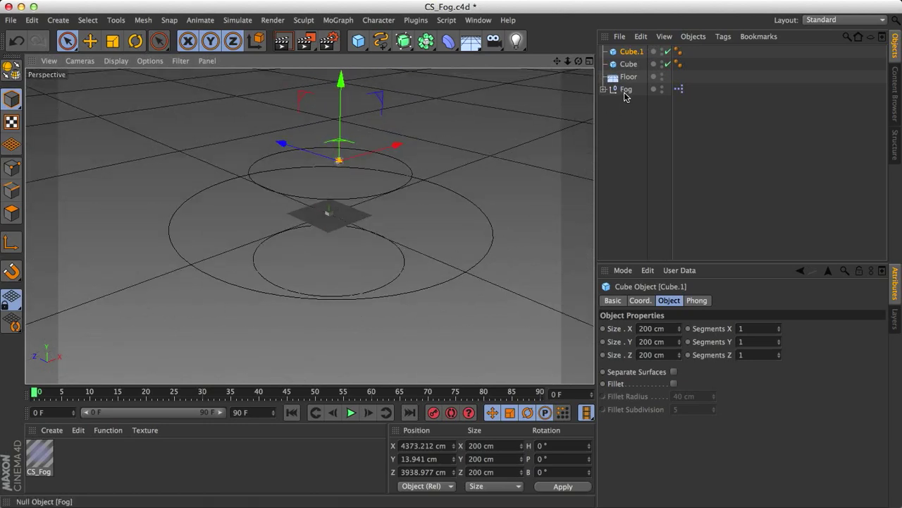
- Expand Fog, FogYscale, FogSphere and Circles and inspect each child object
left_click(625, 89)
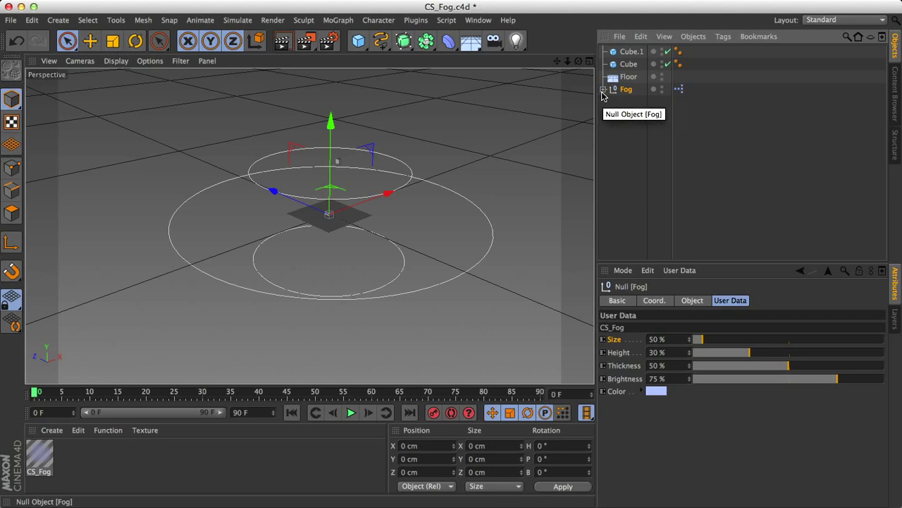
left_click(603, 90)
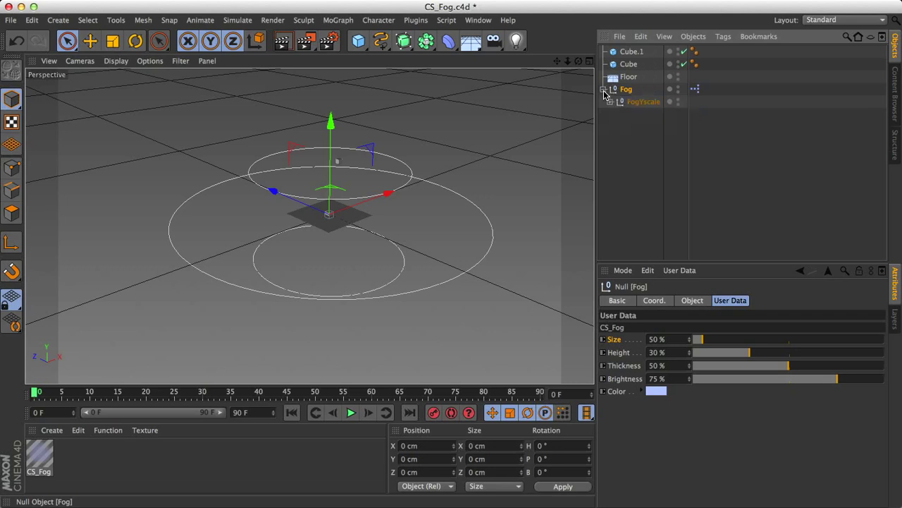
left_click(611, 101)
left_click(617, 115)
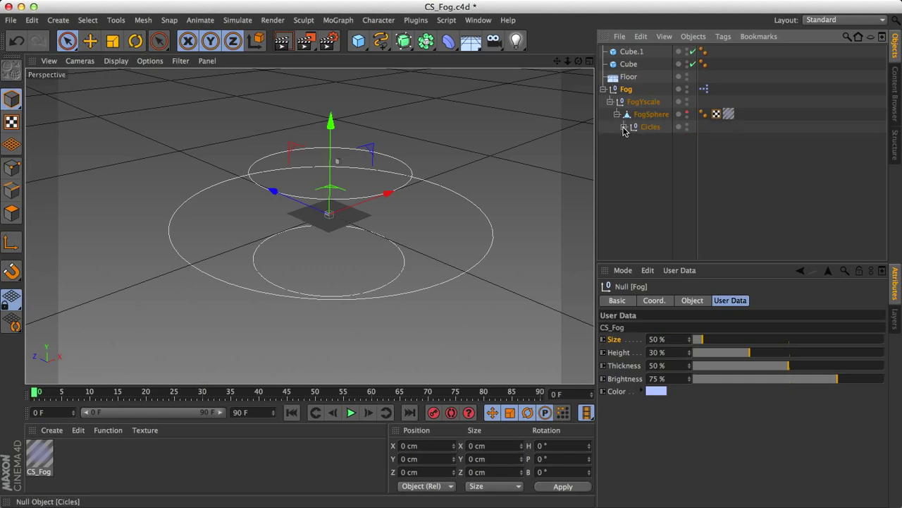
left_click(624, 126)
left_click(650, 164)
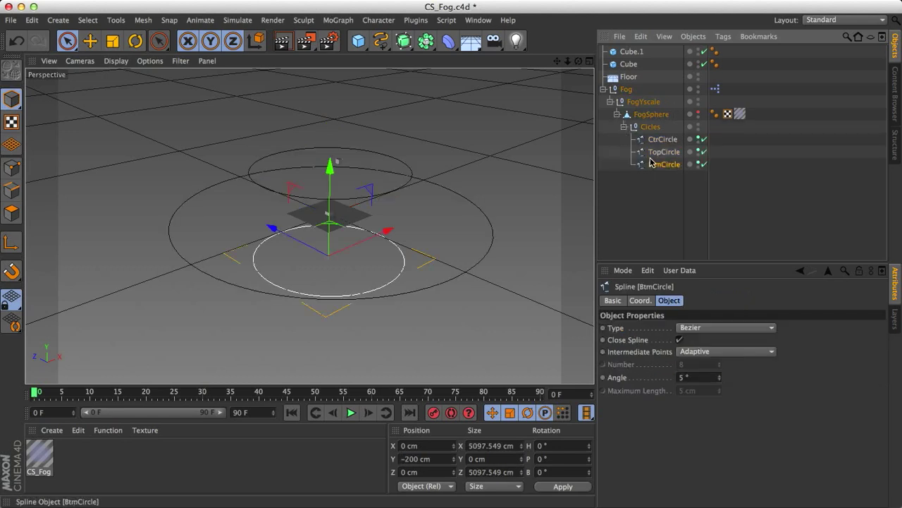
left_click(652, 139)
left_click(648, 127)
left_click(648, 114)
left_click(643, 102)
- Collapse the Fog hierarchy and select the Fog null to show its controls
left_click(624, 127)
left_click(618, 114)
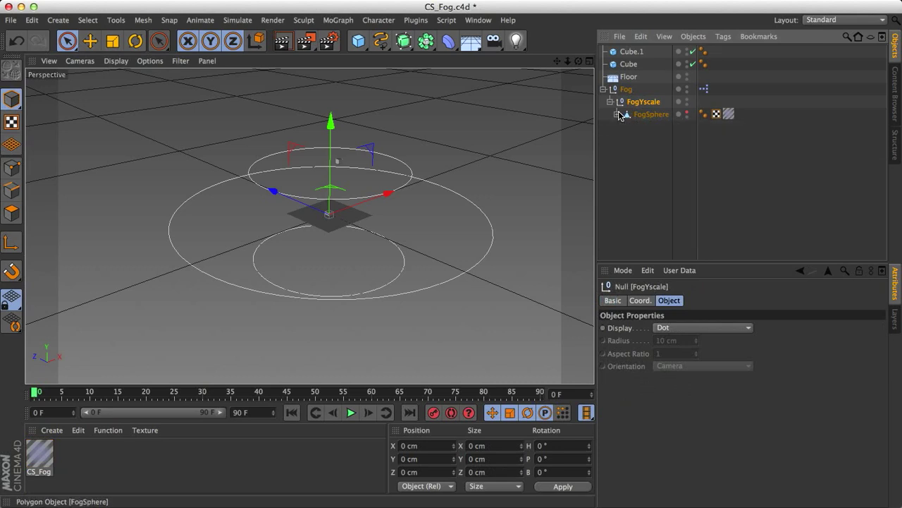
left_click(611, 102)
left_click(603, 89)
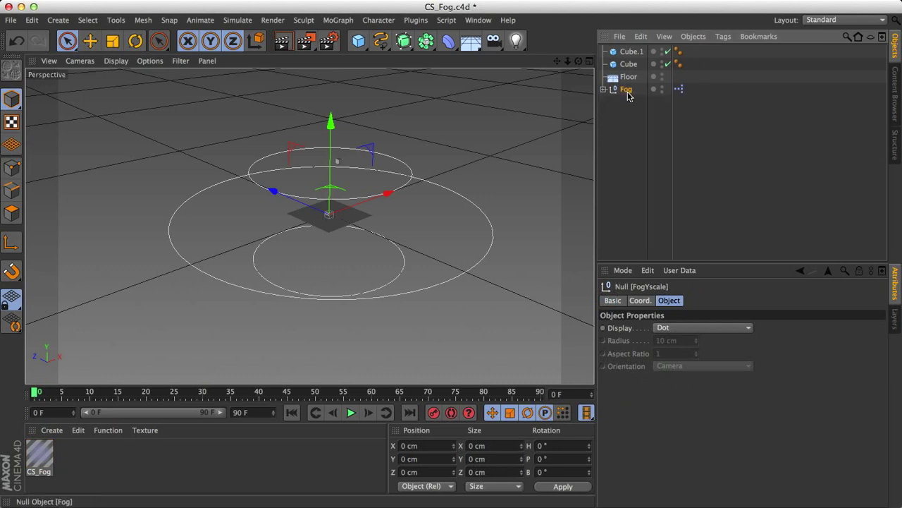
left_click(626, 90)
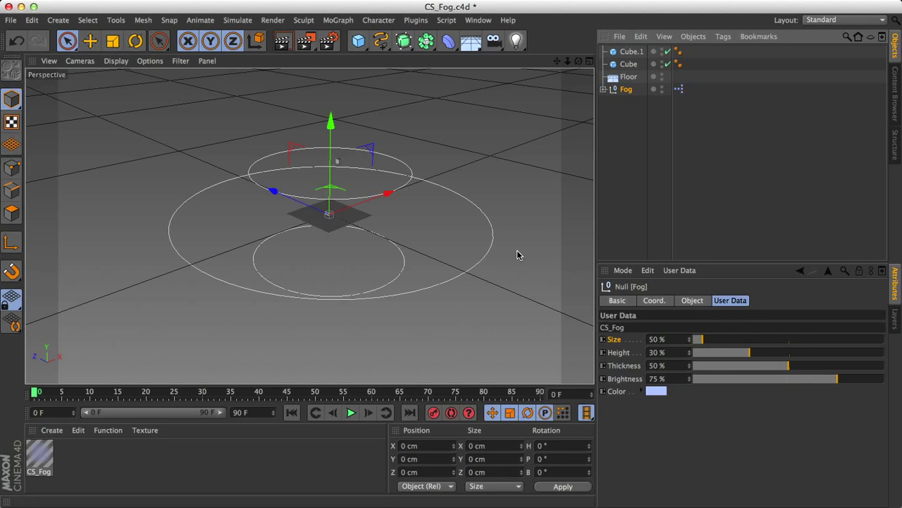
scroll(367, 231, "up", 5)
scroll(362, 235, "down", 5)
middle_click_drag(371, 206, 368, 211, "alt")
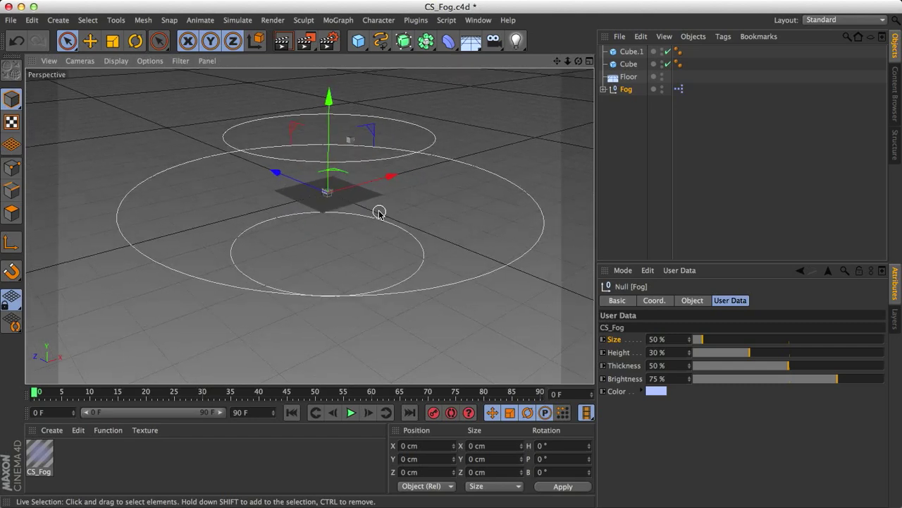
key("super+r")
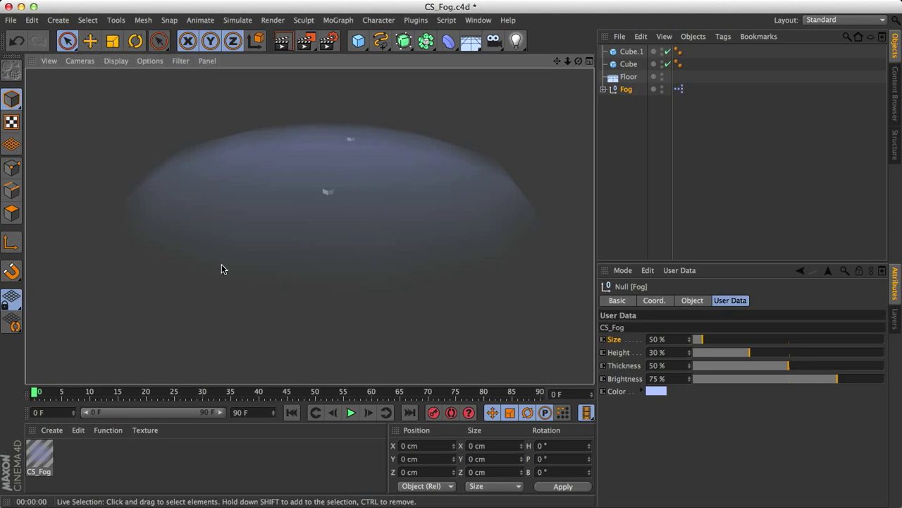
left_click(287, 168)
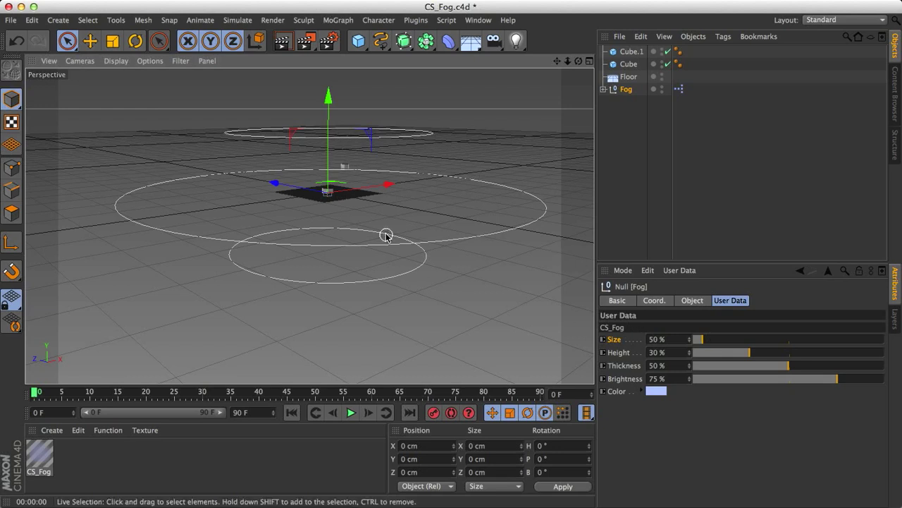
- Orbit over the fog rings and raise the fog Size to 478%
left_click_drag(387, 236, 356, 252, "alt")
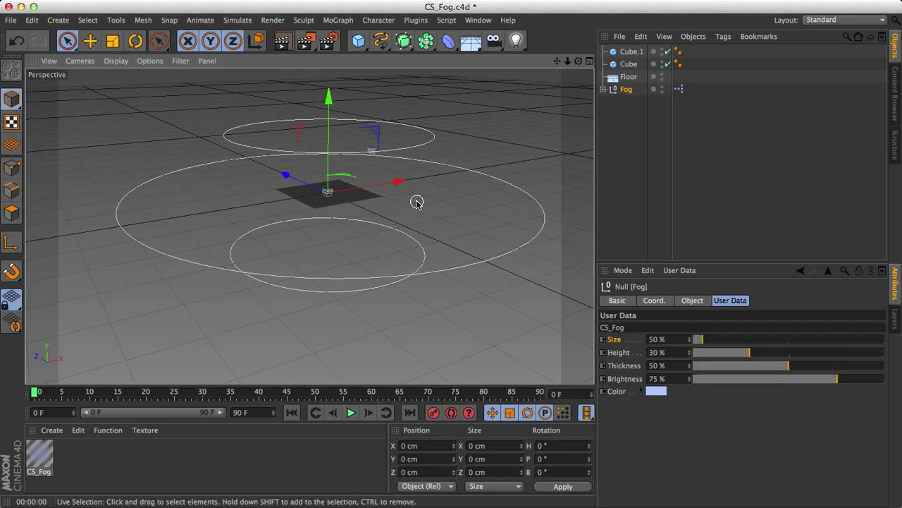
left_click_drag(417, 202, 397, 125, "alt")
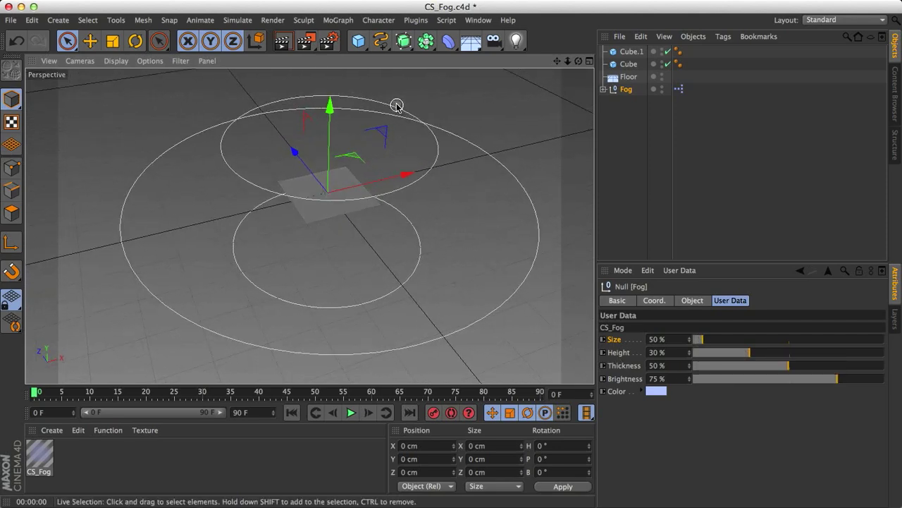
left_click(761, 343)
left_click_drag(760, 343, 785, 342)
- Orbit around the enlarged fog and render the view to preview the haze
left_click_drag(427, 261, 354, 227, "alt")
scroll(337, 220, "up", 3)
key("ctrl+r")
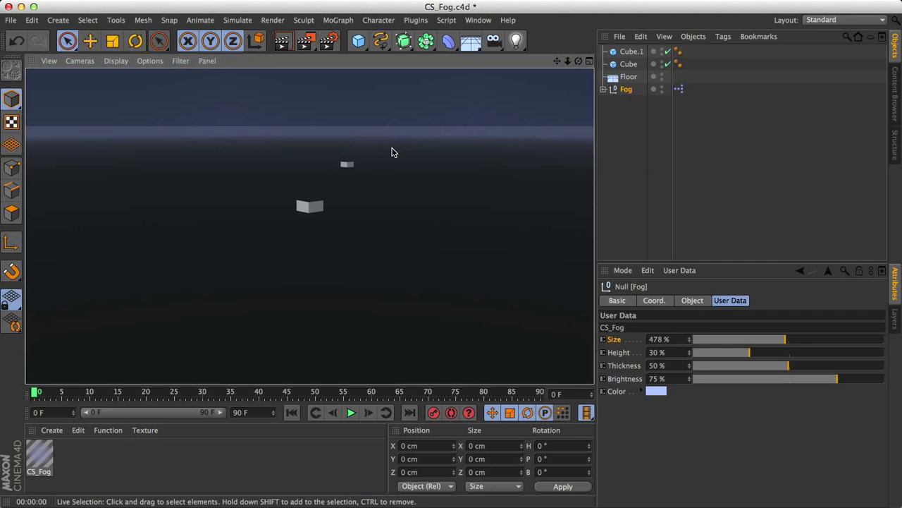
left_click(322, 204)
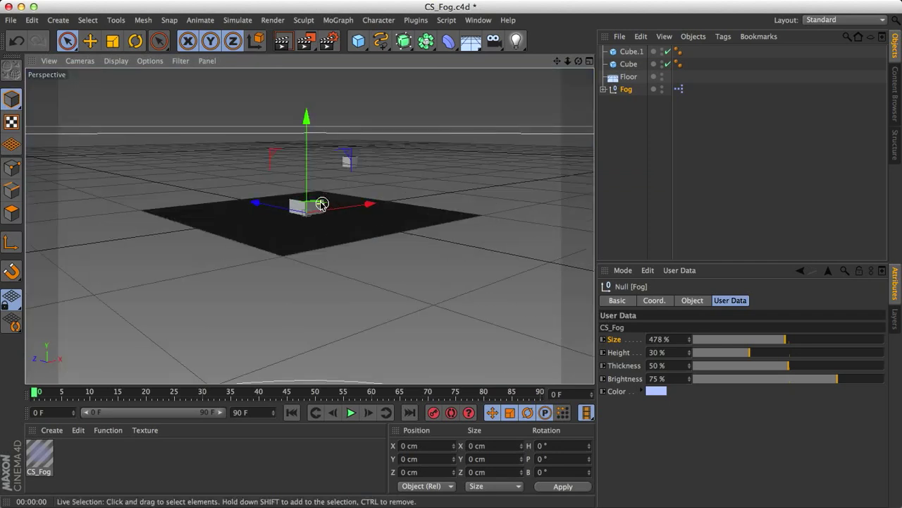
left_click_drag(321, 204, 320, 226, "alt")
key("super+r")
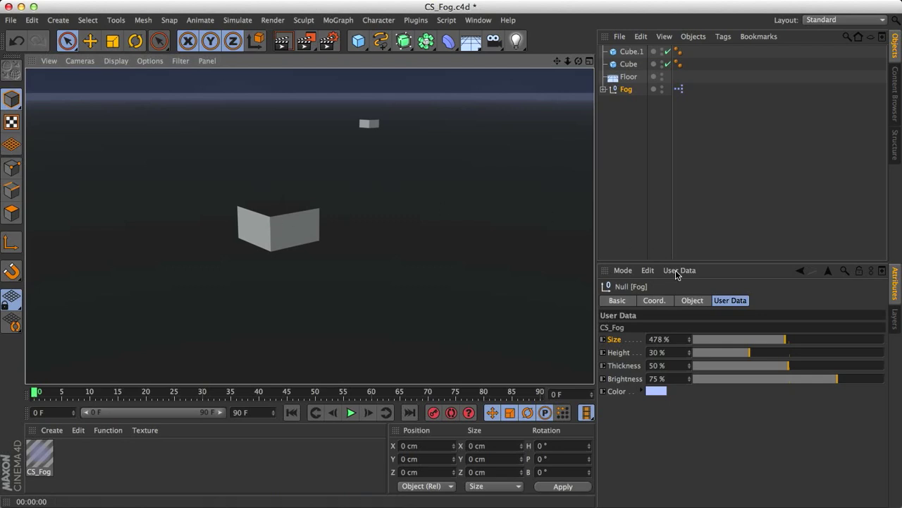
- Shrink the fog Size to 38%
left_click(714, 339)
left_click_drag(714, 339, 698, 339)
scroll(391, 215, "down", 3)
scroll(391, 217, "down", 5)
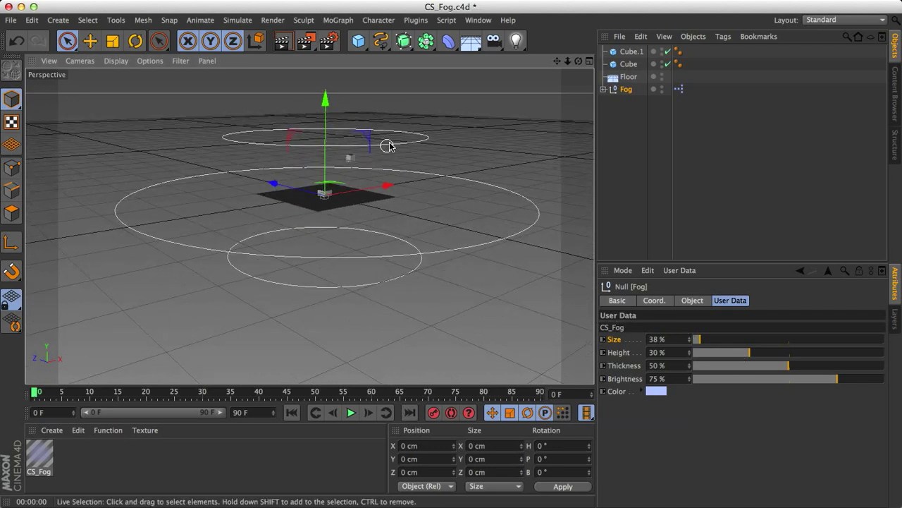
- Test Height and Thickness with a render, settling on Height 26% and Thickness 52%
left_click_drag(720, 352, 839, 358)
scroll(447, 246, "down", 4)
key("super+r")
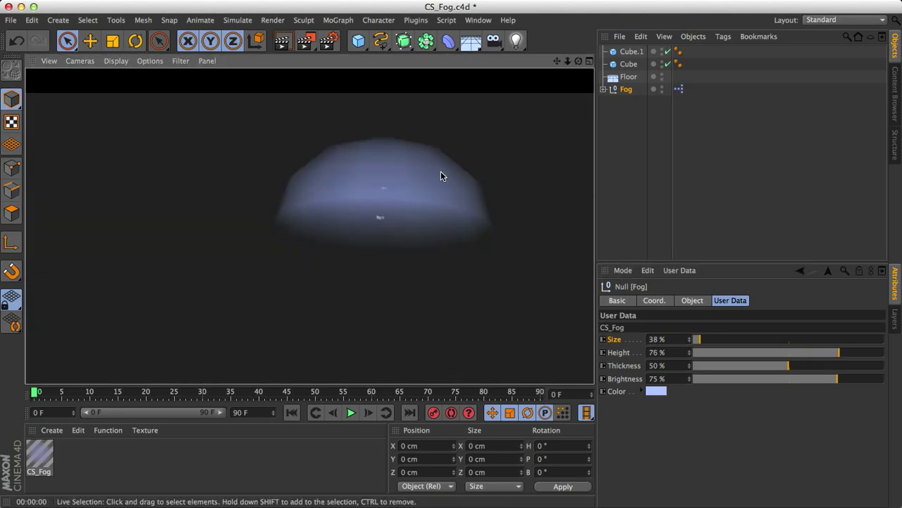
left_click_drag(716, 366, 792, 367)
mouse_move(737, 356)
left_mouse_down()
mouse_move(750, 356)
mouse_move(740, 353)
left_mouse_up()
scroll(395, 218, "up", 4)
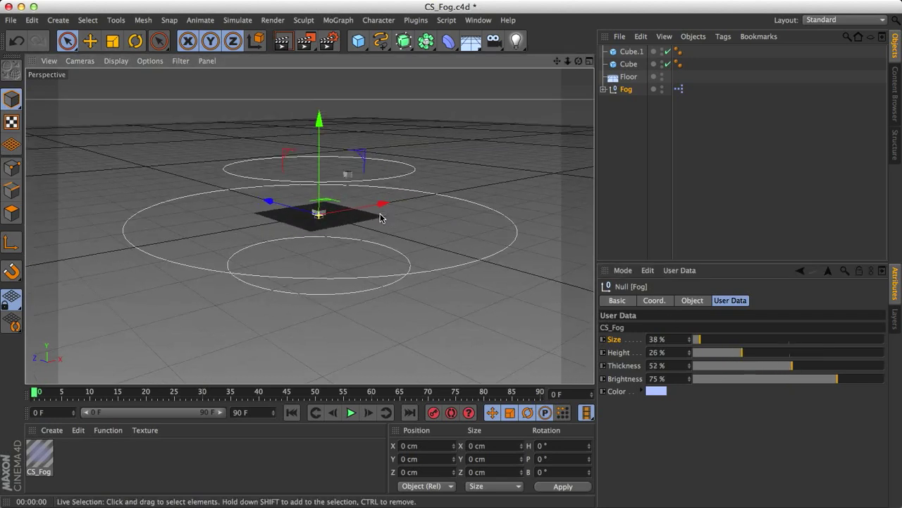
- Orbit higher, enlarge the fog Size to 494%, and render the view
left_click_drag(380, 216, 367, 268, "alt")
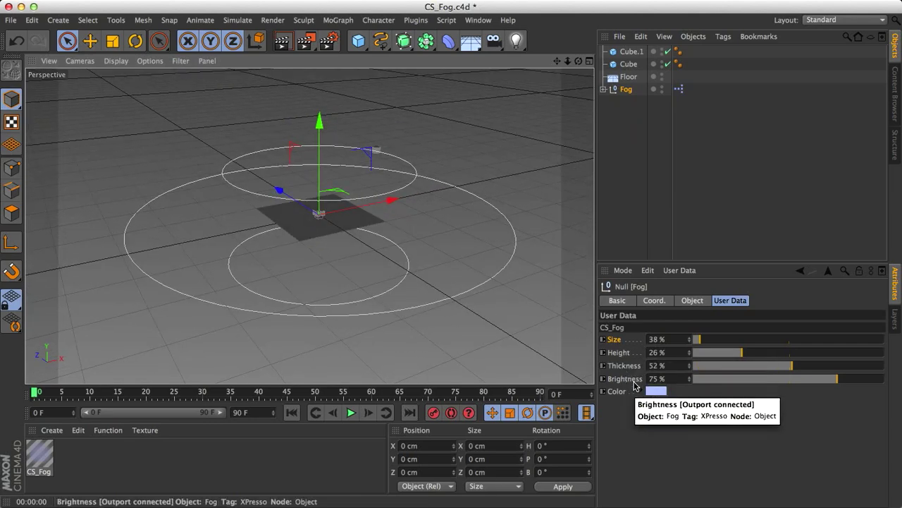
left_click_drag(753, 340, 789, 342)
left_click_drag(352, 242, 381, 213, "alt")
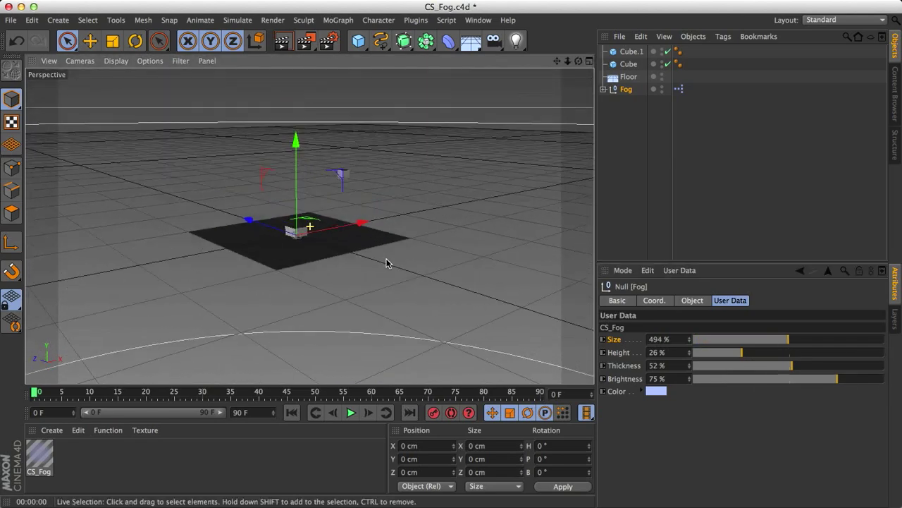
scroll(389, 275, "up", 5)
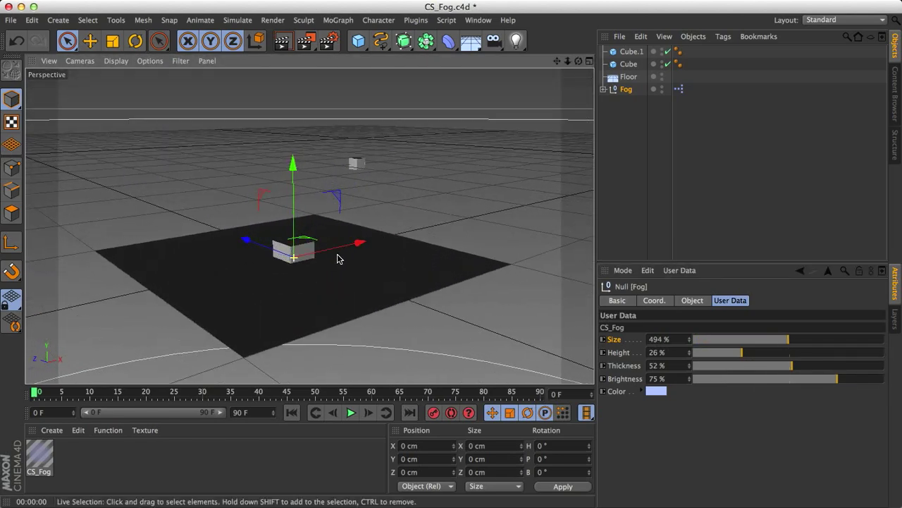
key("ctrl+r")
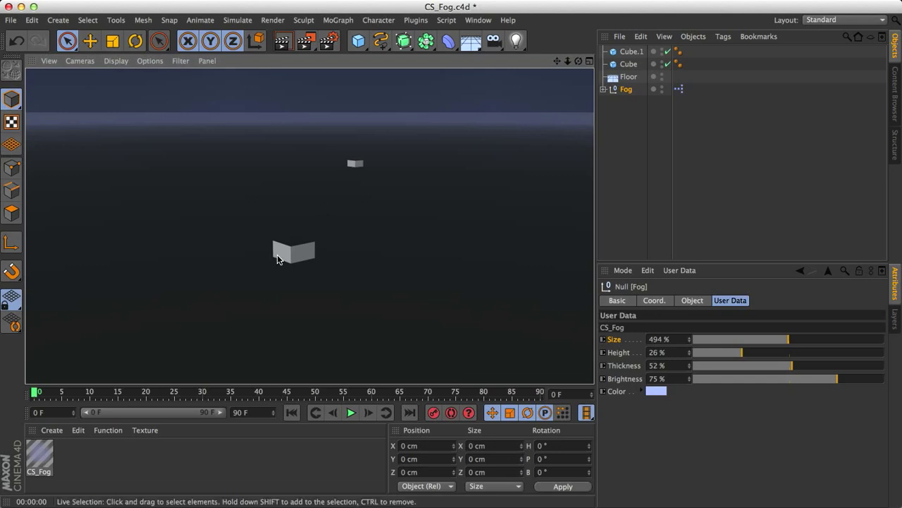
- Try fog Thickness at 3%, 95% and 97%, rendering previews from a closer angle
left_click_drag(745, 368, 698, 367)
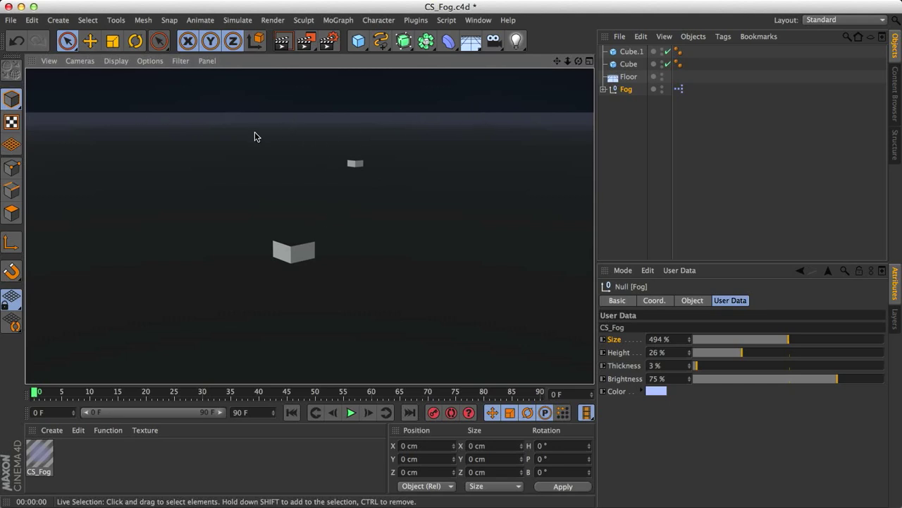
left_click(878, 367)
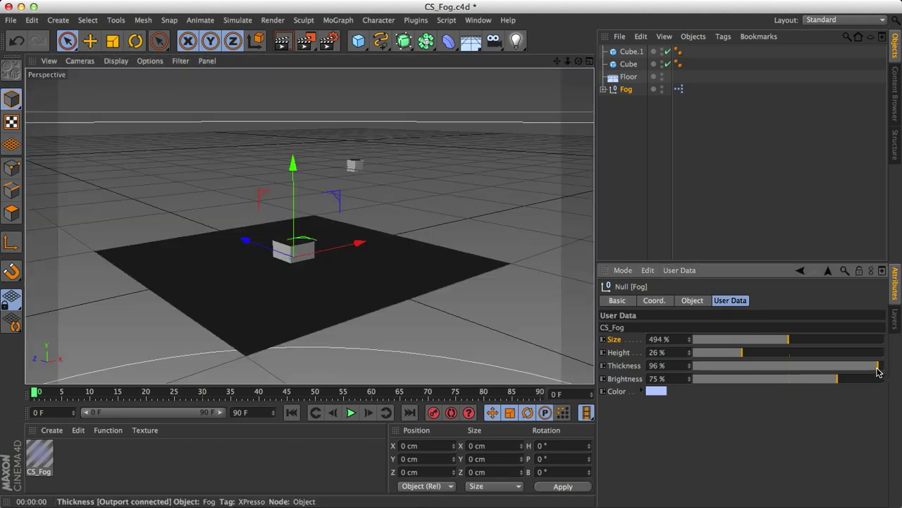
left_click_drag(877, 367, 875, 367)
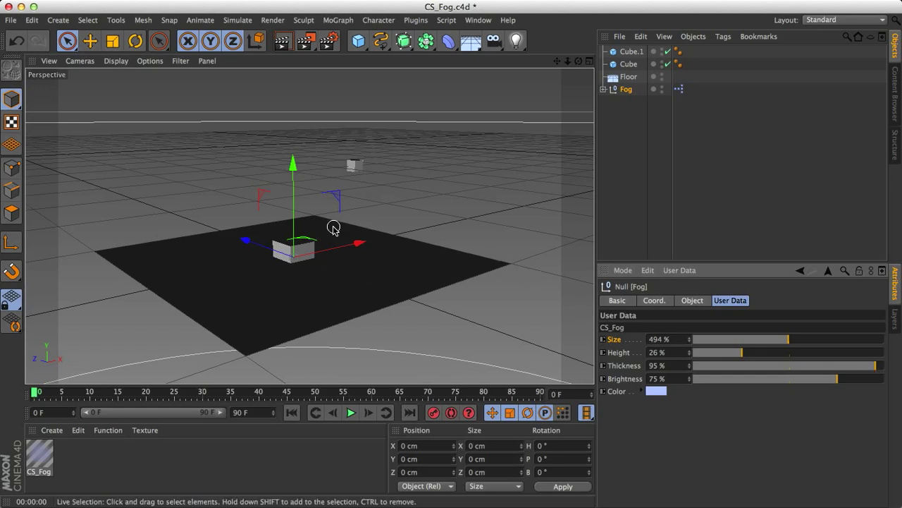
scroll(334, 228, "up", 2)
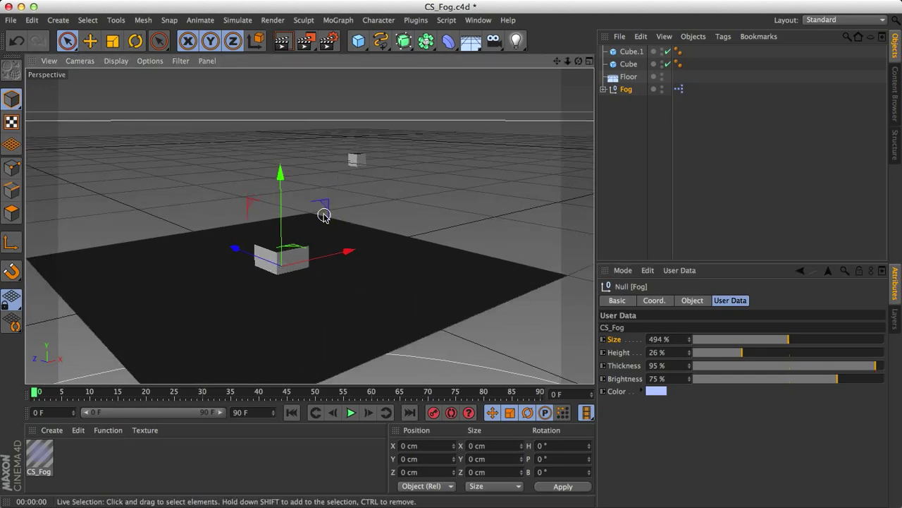
key("ctrl+r")
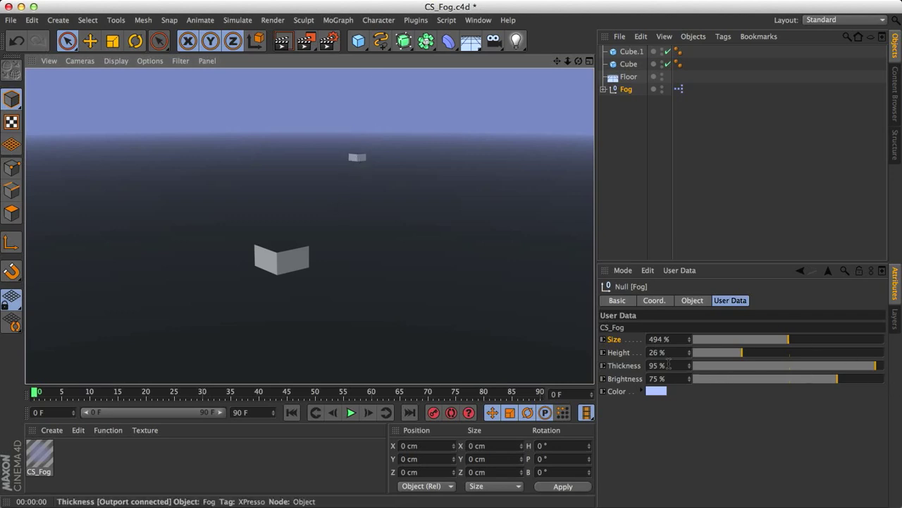
left_click_drag(656, 365, 661, 365)
key("ctrl+r")
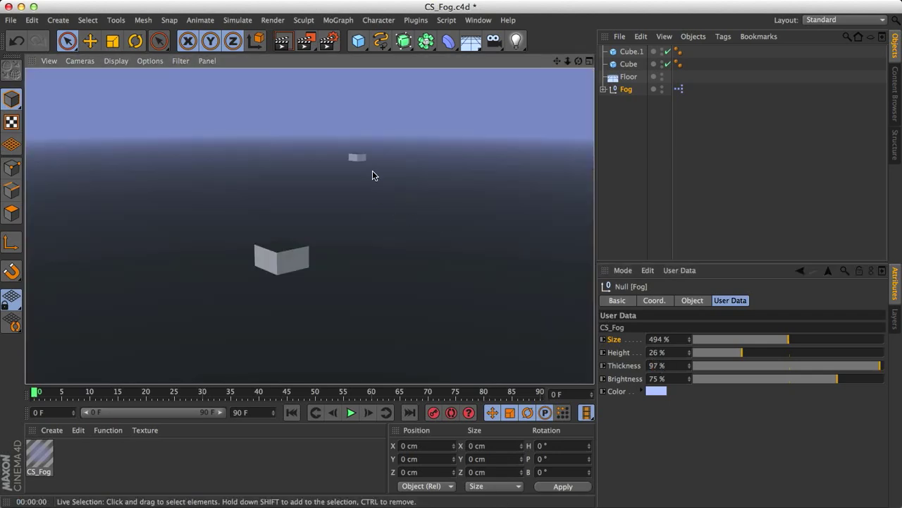
left_click_drag(363, 169, 346, 260, "alt")
key("ctrl+r")
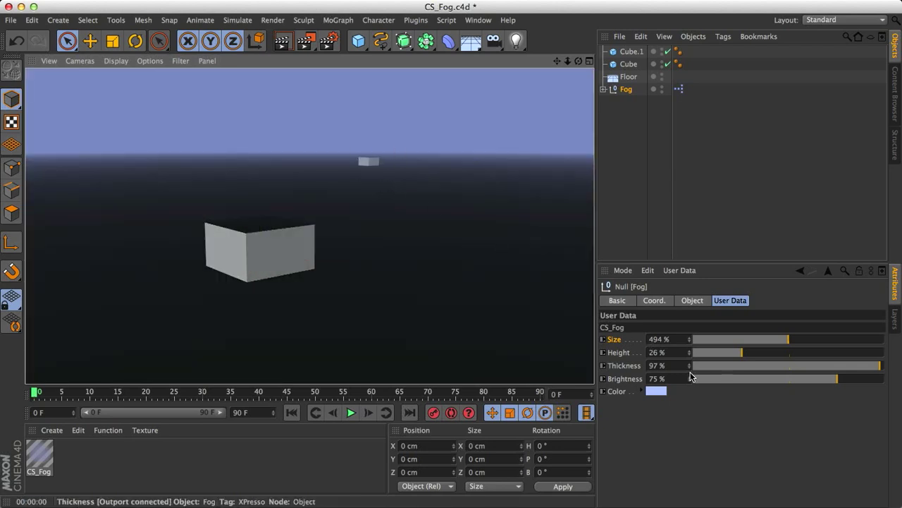
- Enter a fog Thickness of 98% and re-render the preview
left_click_drag(675, 368, 657, 366)
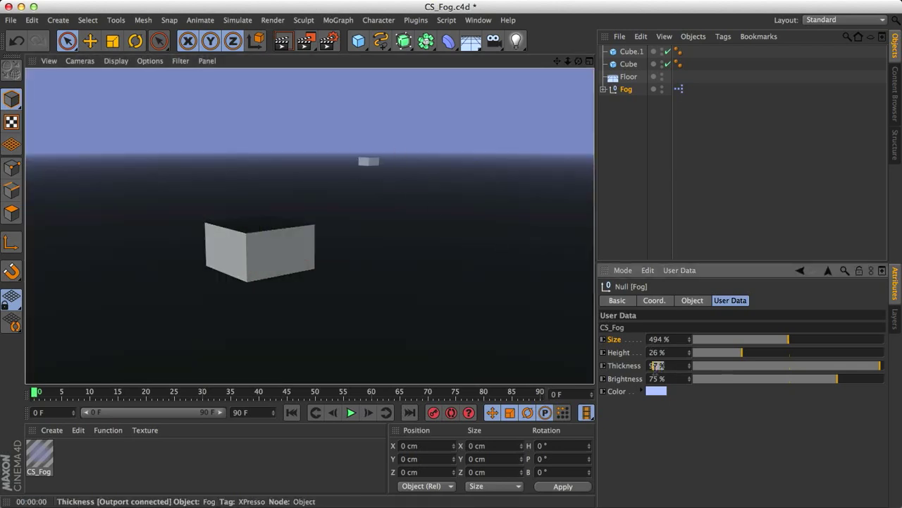
type("8")
key("Return")
key("ctrl+r")
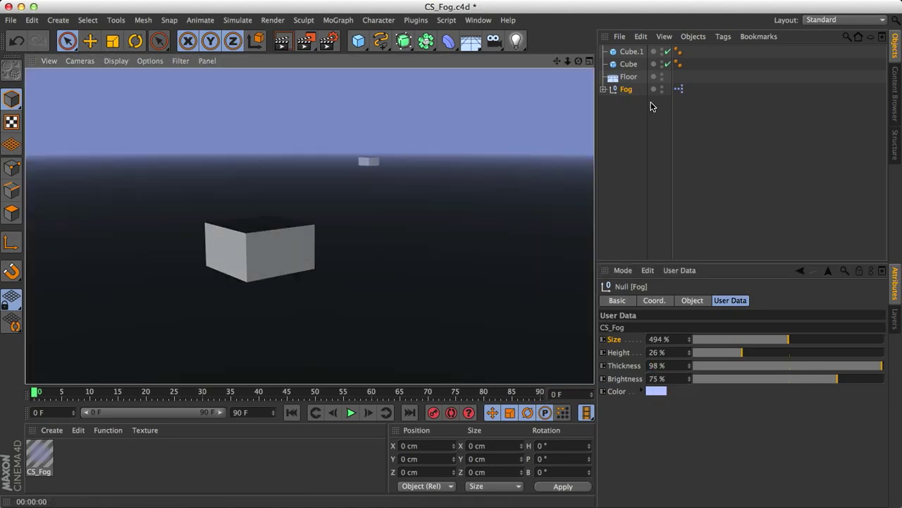
- Copy Cube.1 to a new spot as Cube.2, delete Cube.1, and render the fogged view
left_click(631, 51)
left_click_drag(409, 161, 423, 105, "alt")
left_click(365, 165)
key("Delete")
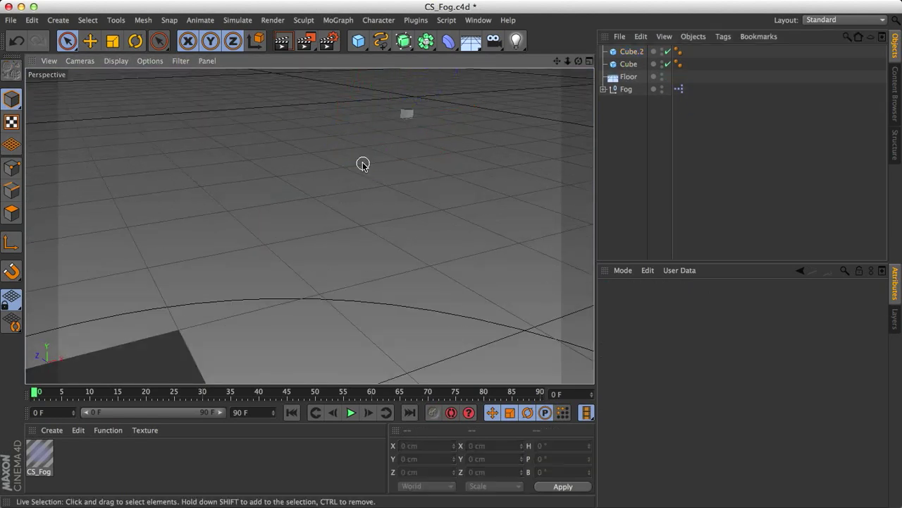
left_click_drag(362, 163, 371, 276, "alt")
left_click(201, 313)
key("super+r")
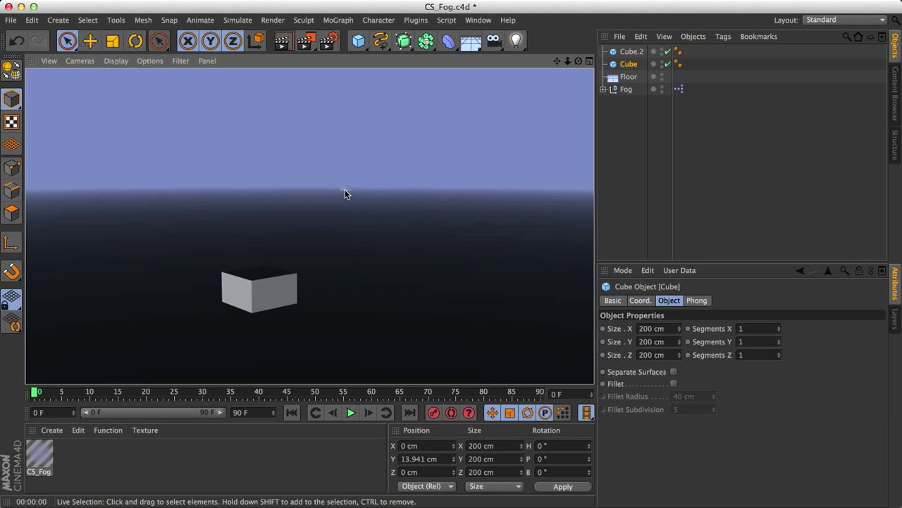
- Render with the Fog object hidden for comparison, then turn it back on and re-render
left_click(661, 89)
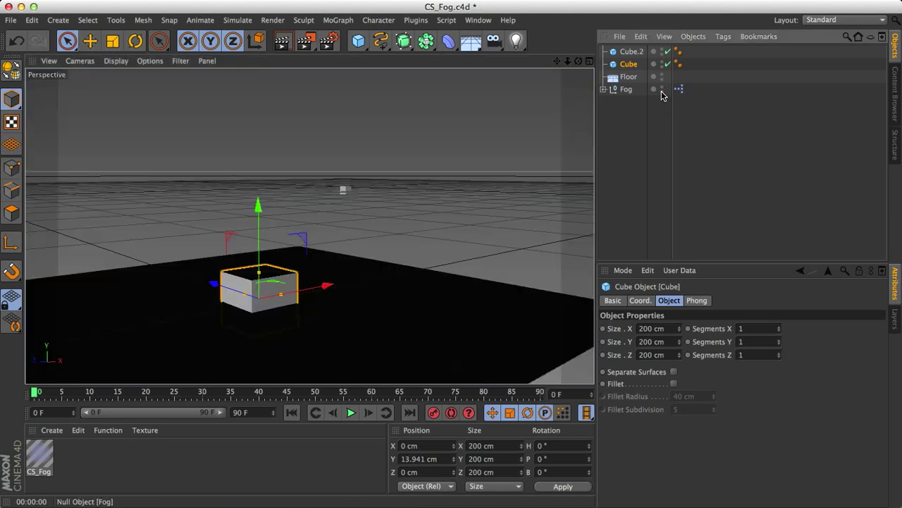
key("super+r")
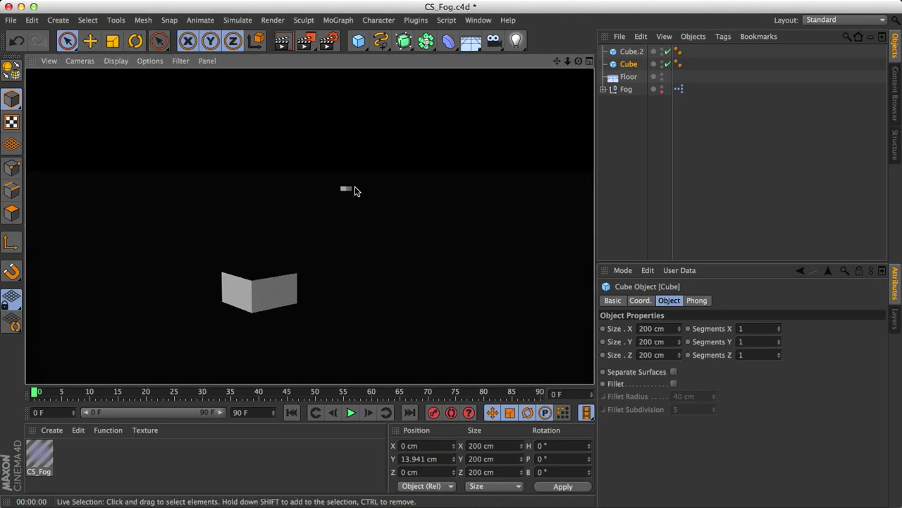
left_click(663, 92)
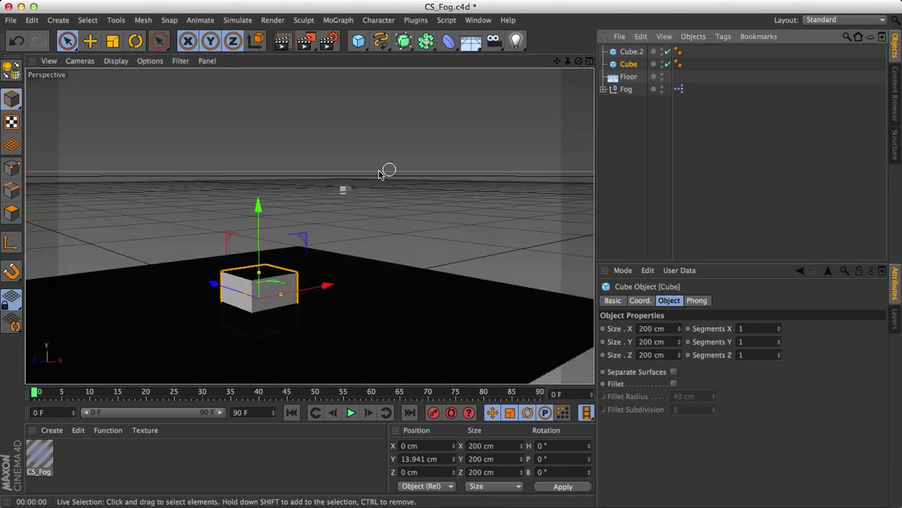
key("super+r")
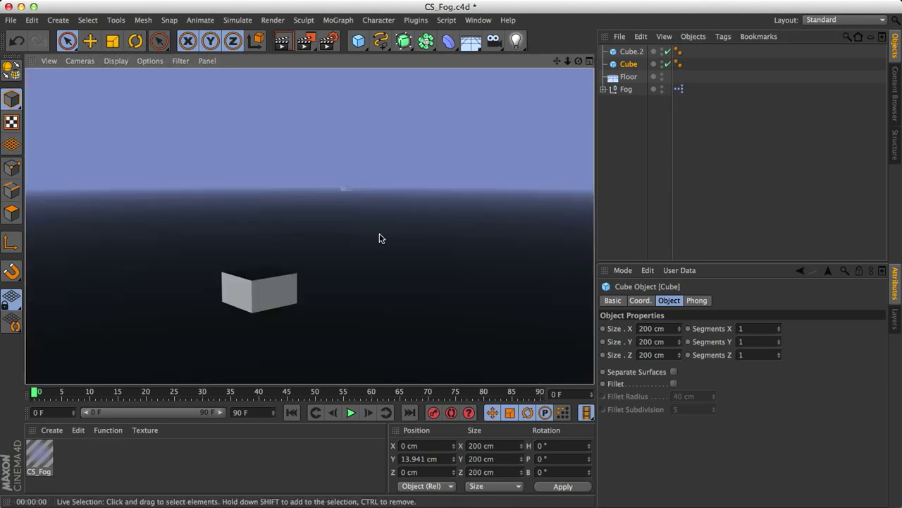
- Render fog Brightness tests at 0%, 2% and 99%, then settle on 50%
left_click(625, 90)
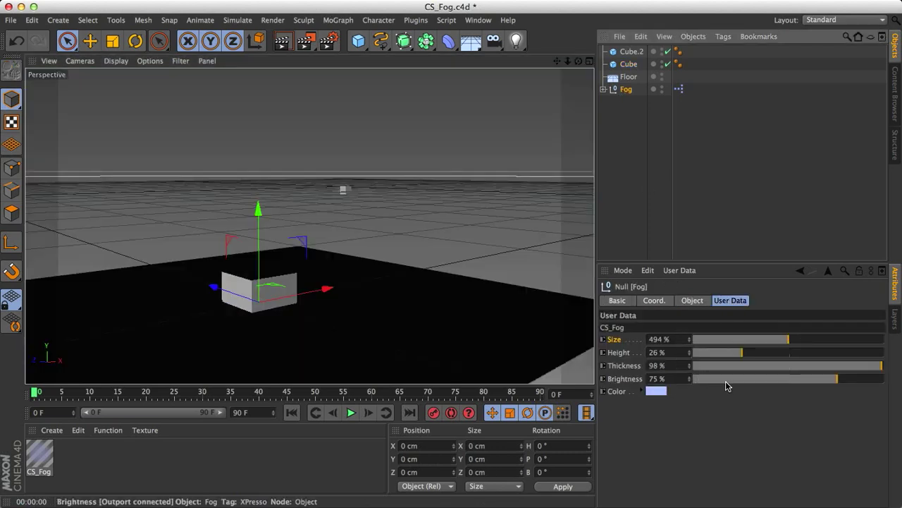
left_click_drag(741, 385, 693, 381)
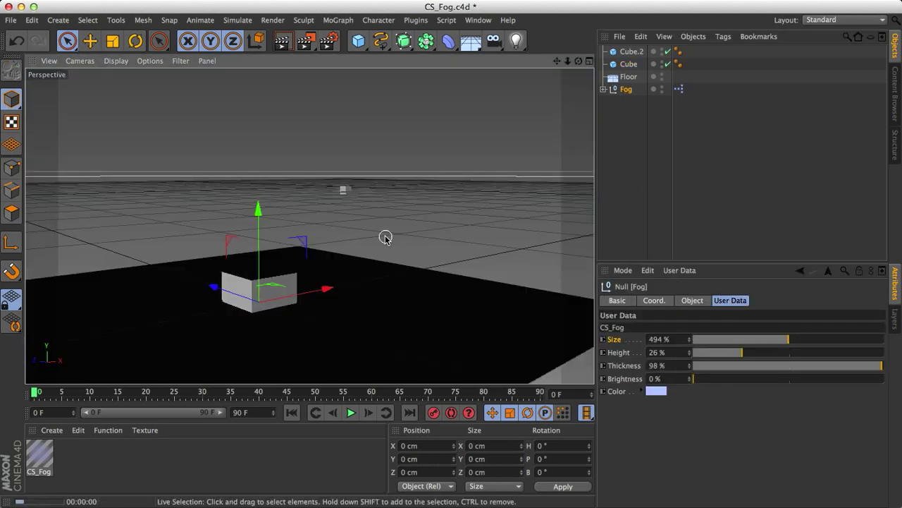
key("super+r")
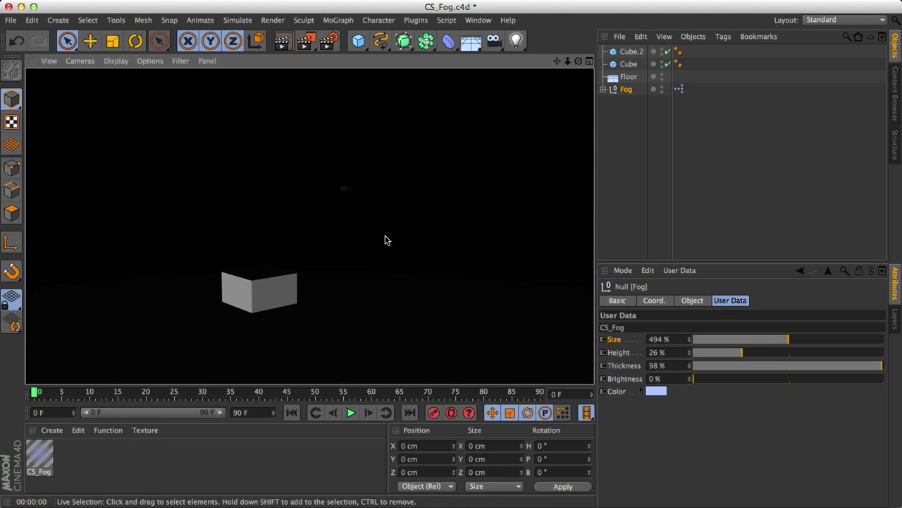
left_click(697, 380)
key("super+r")
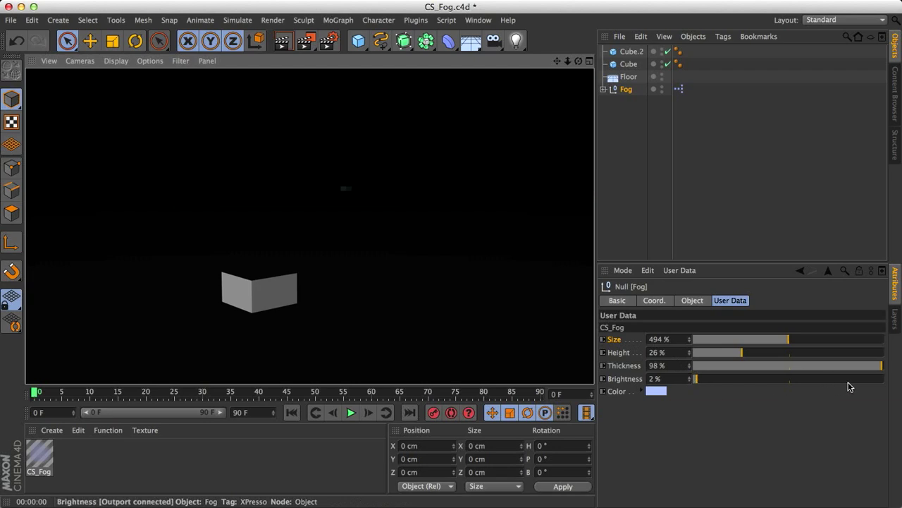
left_click_drag(861, 385, 880, 379)
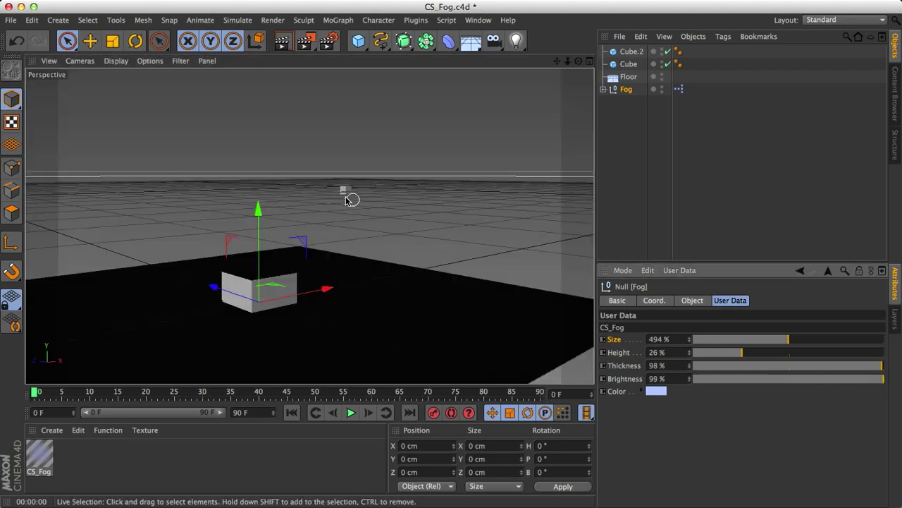
key("super+r")
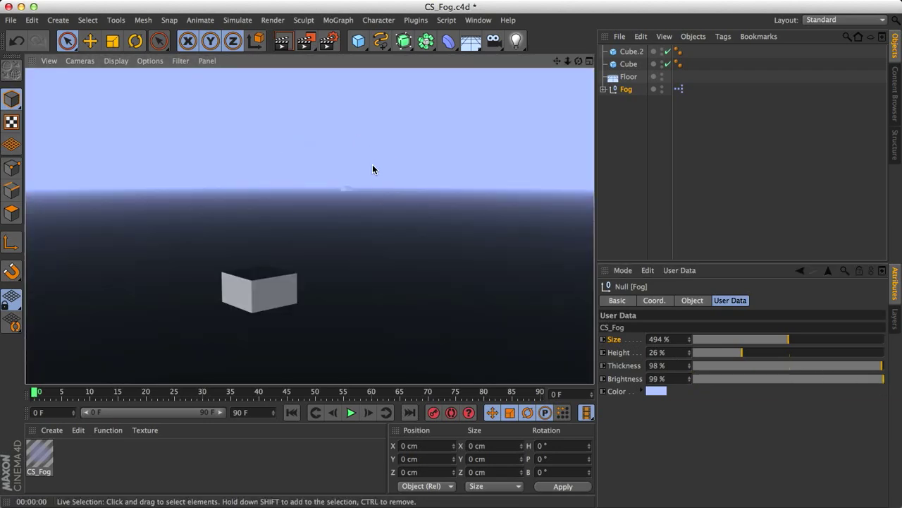
left_click(789, 379)
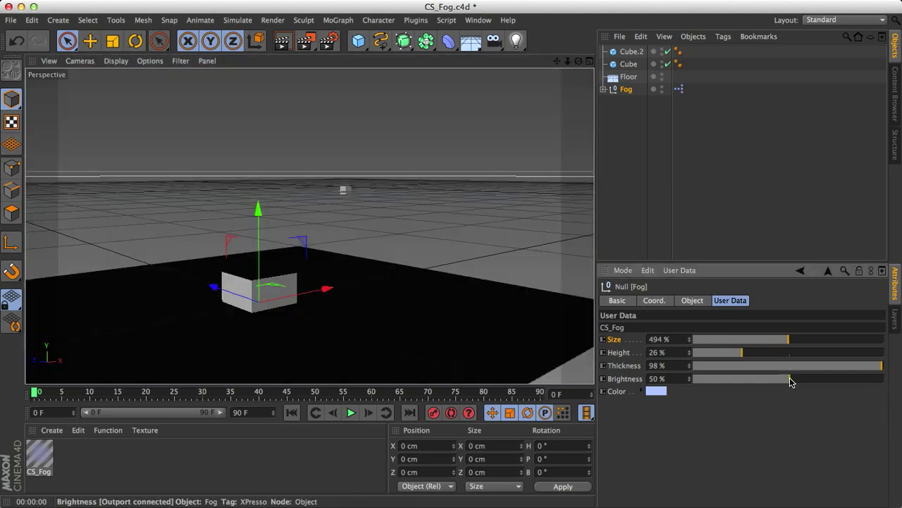
- Set the fog Color to a saturated red and render a preview
left_click(657, 392)
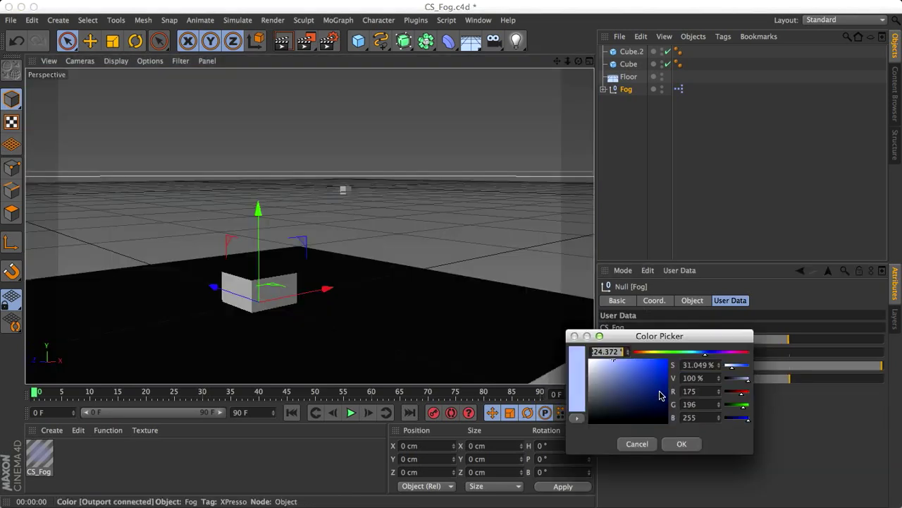
left_click(634, 352)
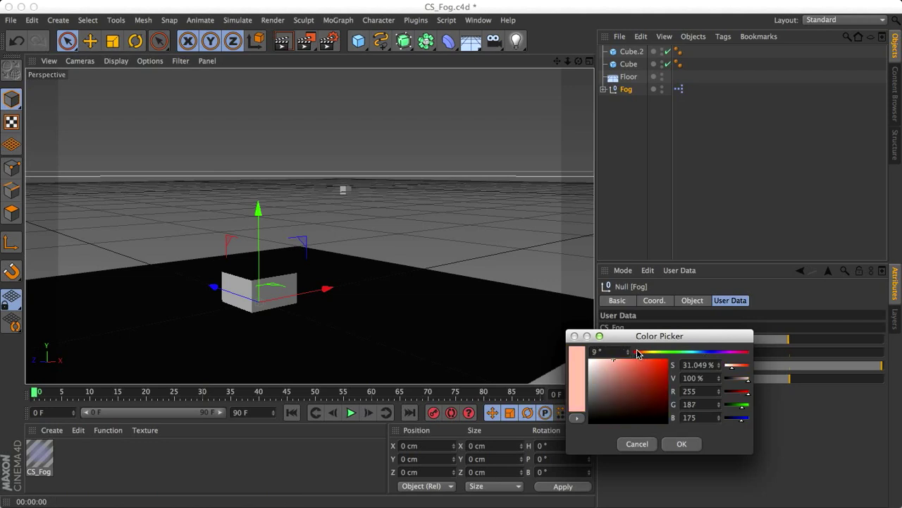
left_click_drag(656, 374, 668, 365)
left_click(683, 445)
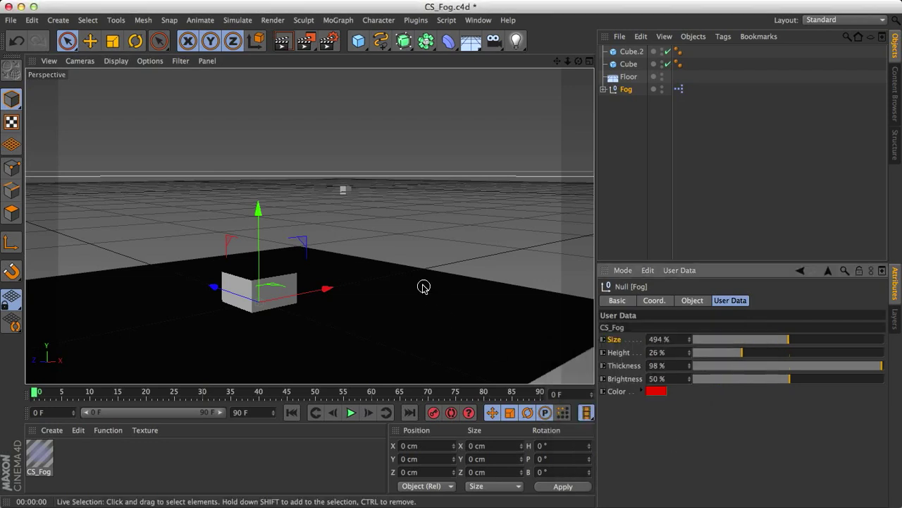
key("ctrl+r")
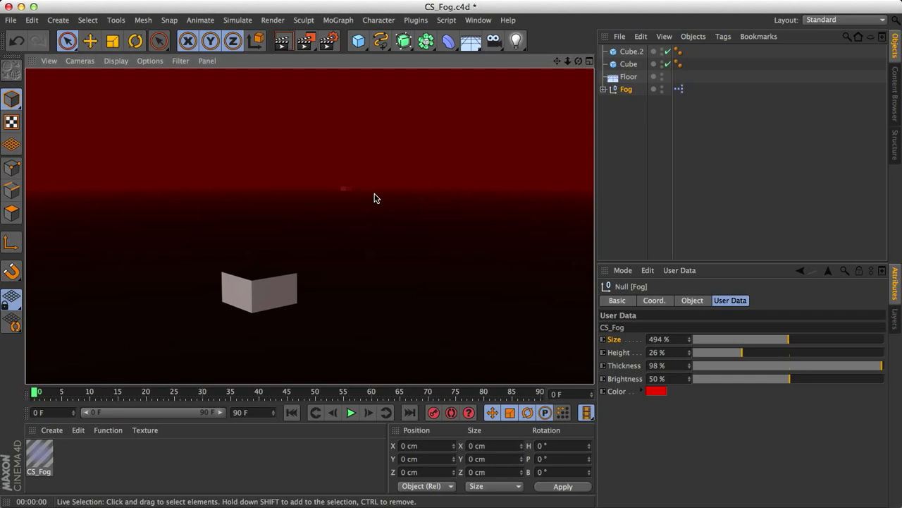
- Change the fog Color to a neutral grey and render a preview
left_click(657, 390)
left_click_drag(620, 387, 555, 390)
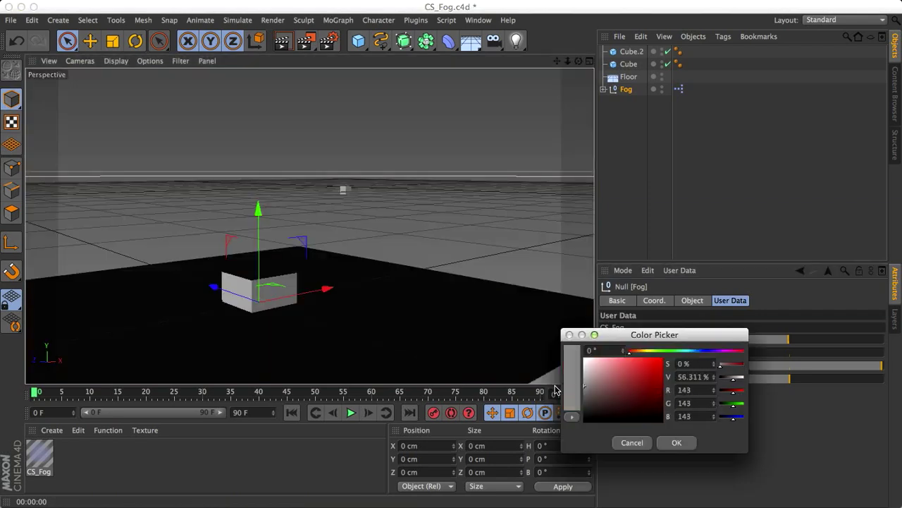
left_click(673, 442)
key("ctrl+r")
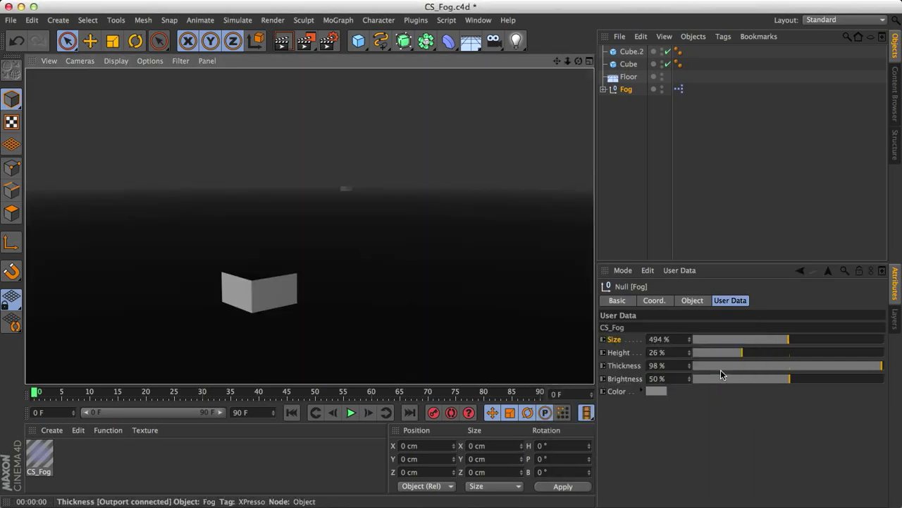
- Raise fog Brightness to 84% and pick a light grey (RGB 198) fog Color
left_click_drag(840, 384, 855, 382)
key("ctrl+r")
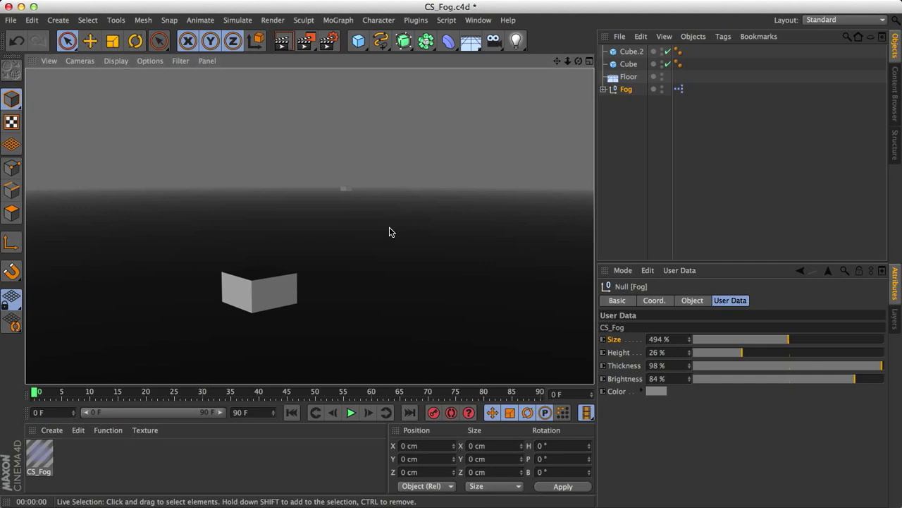
left_click(655, 391)
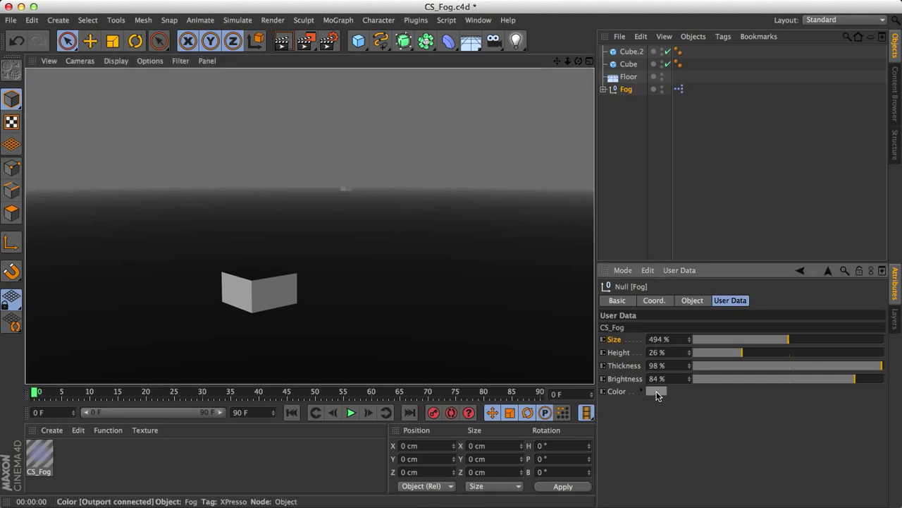
left_click(597, 398)
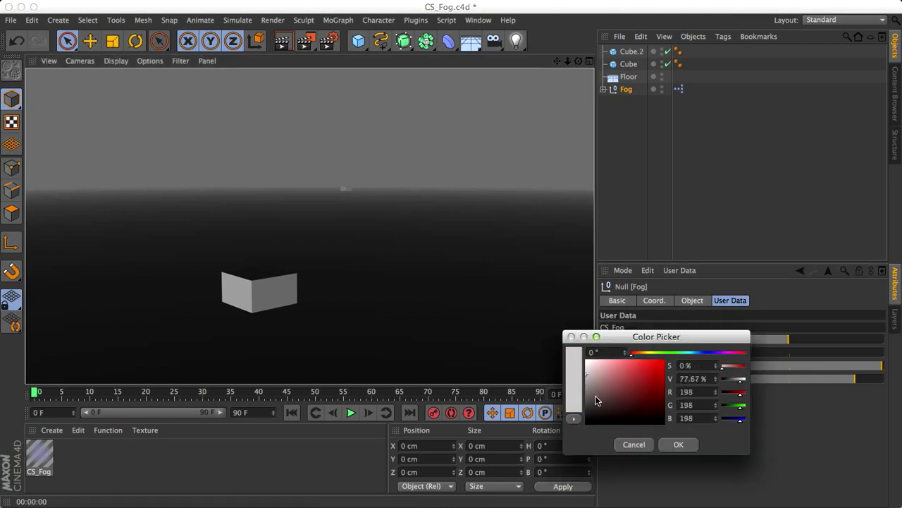
left_click(679, 444)
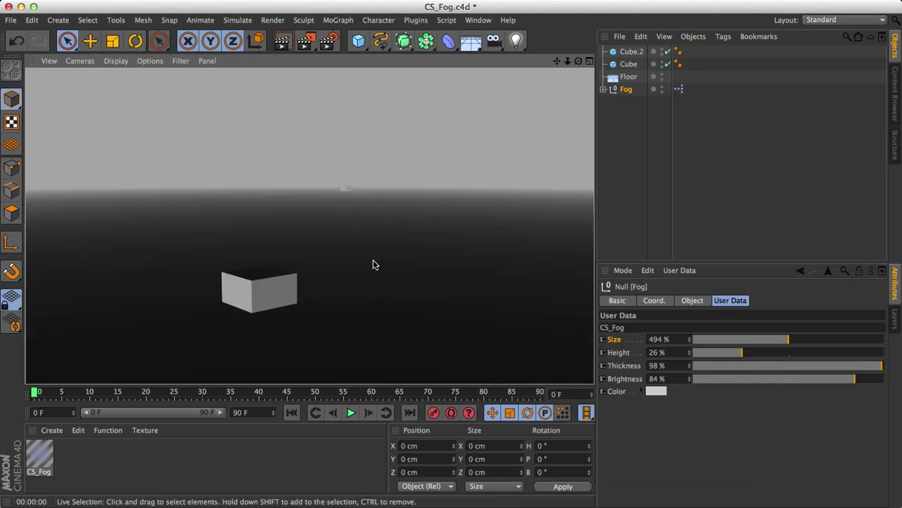
- Add a Light, move it up and left to X −334 cm, Y 450 cm, and render
left_click_drag(372, 262, 396, 258, "alt")
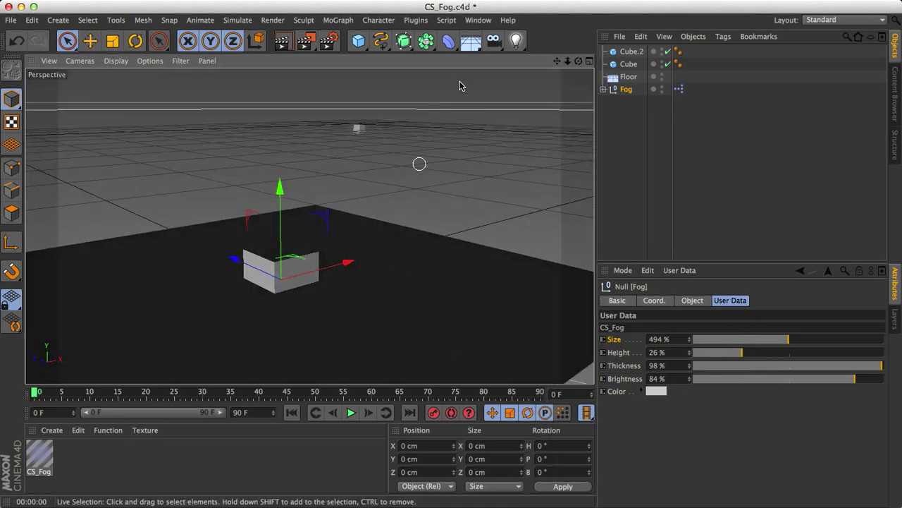
left_click(516, 40)
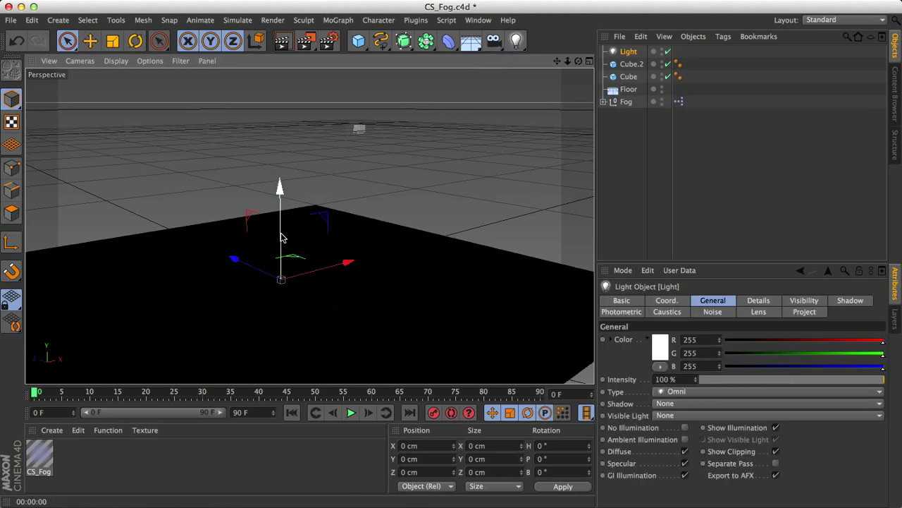
left_click_drag(282, 219, 278, 127)
left_click_drag(315, 194, 228, 195)
left_click_drag(191, 168, 194, 135)
key("ctrl+r")
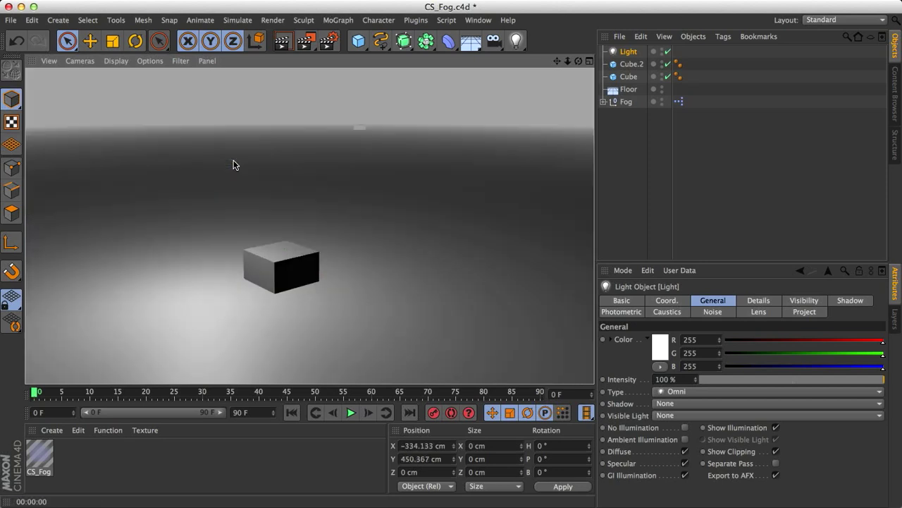
left_click(383, 151)
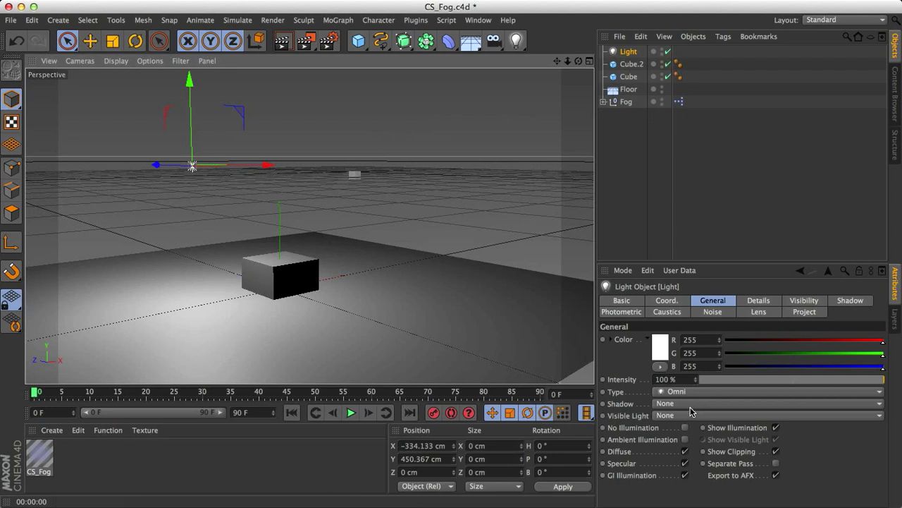
- Give the light Area shadows and a widened Volumetric visible light, rendering each
left_click(696, 408)
left_click(677, 457)
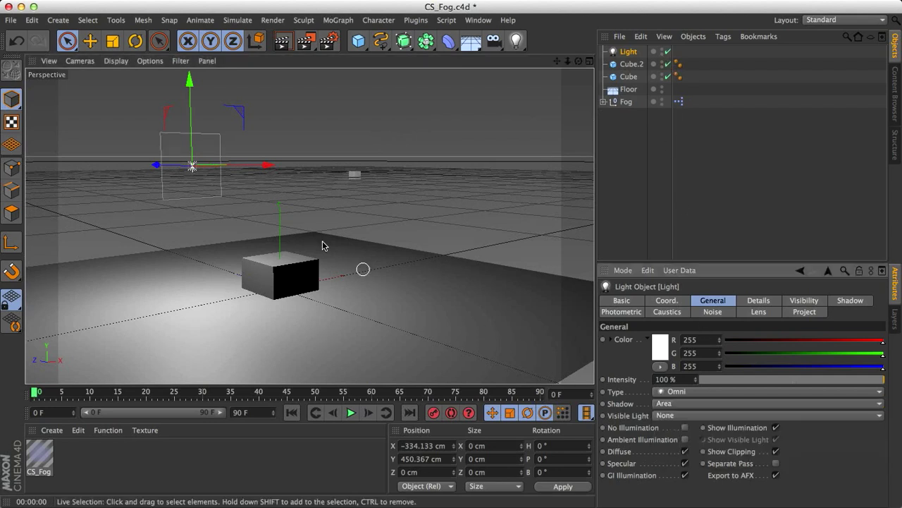
key("ctrl+r")
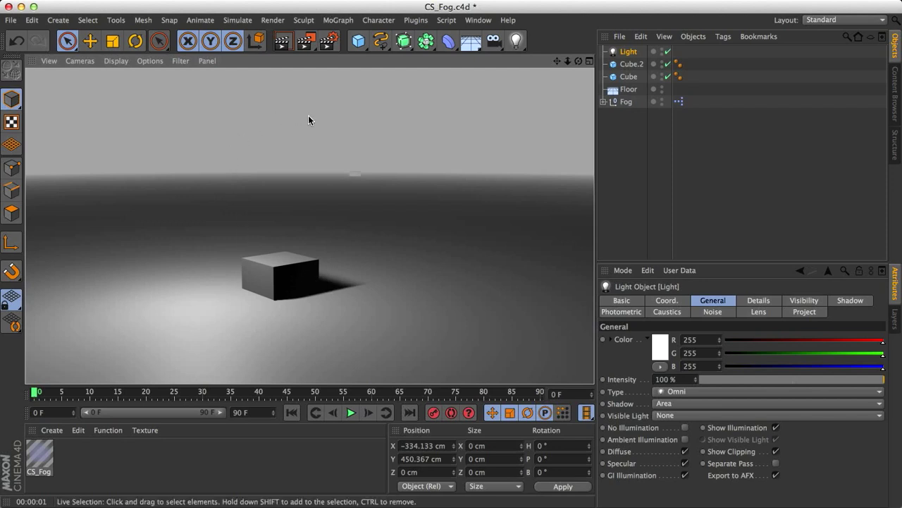
left_click(662, 417)
left_click(677, 442)
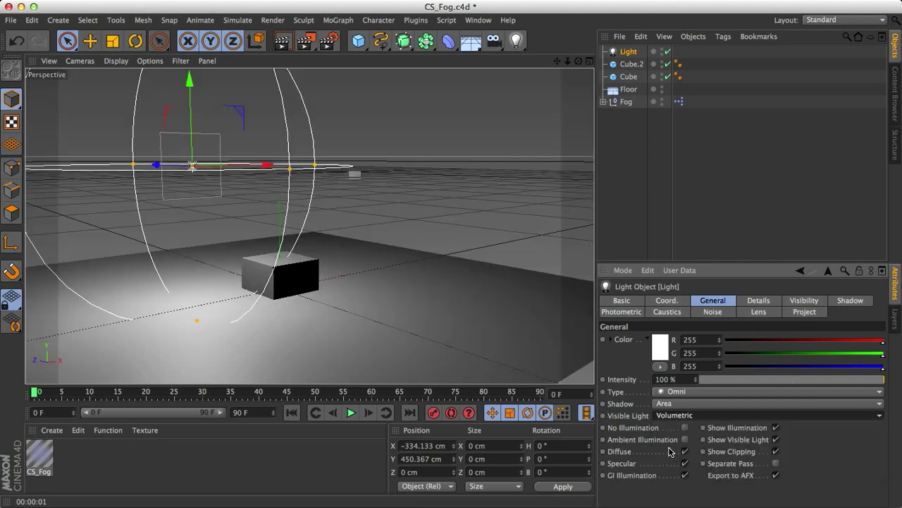
left_click_drag(315, 165, 381, 173)
key("ctrl+r")
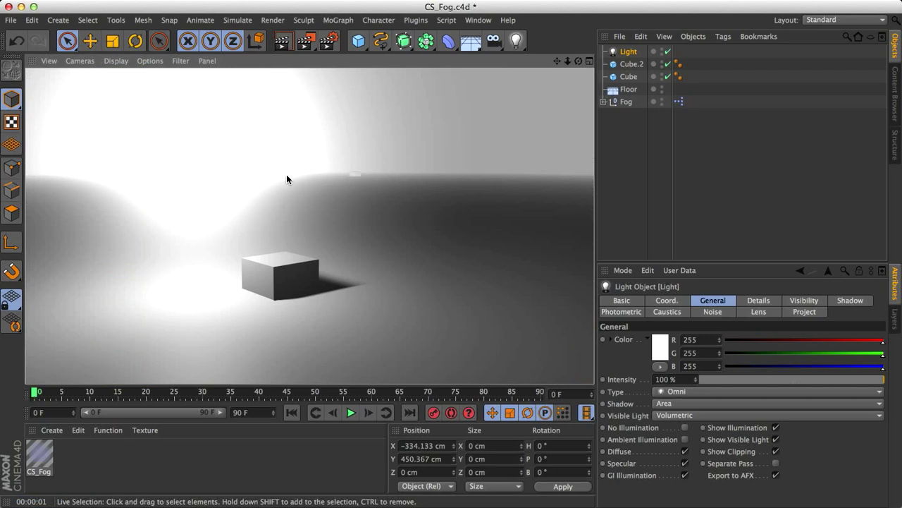
left_click(695, 414)
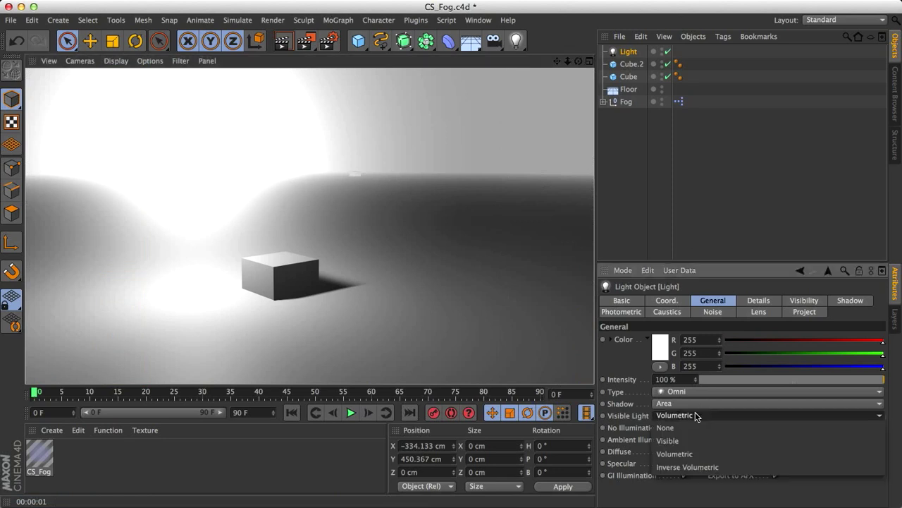
- Set the Omni light's Visible Light option back to None to remove its glow
left_click(689, 426)
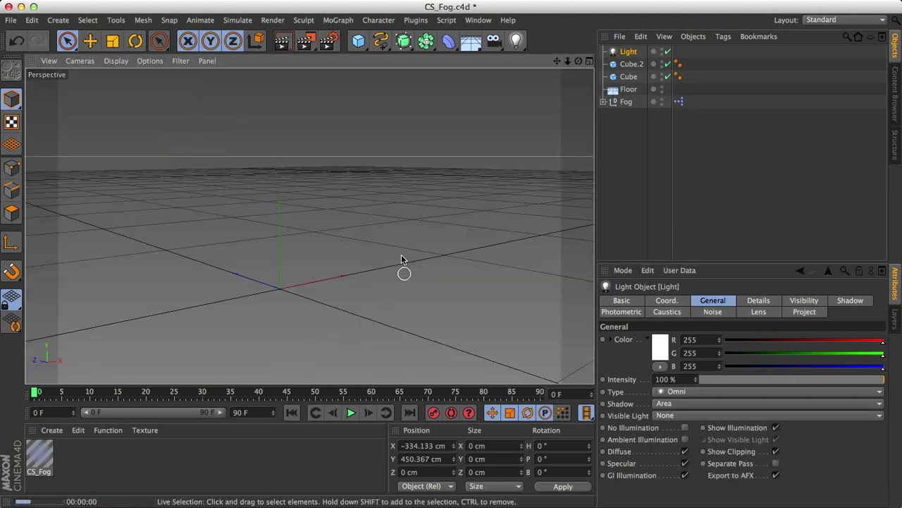